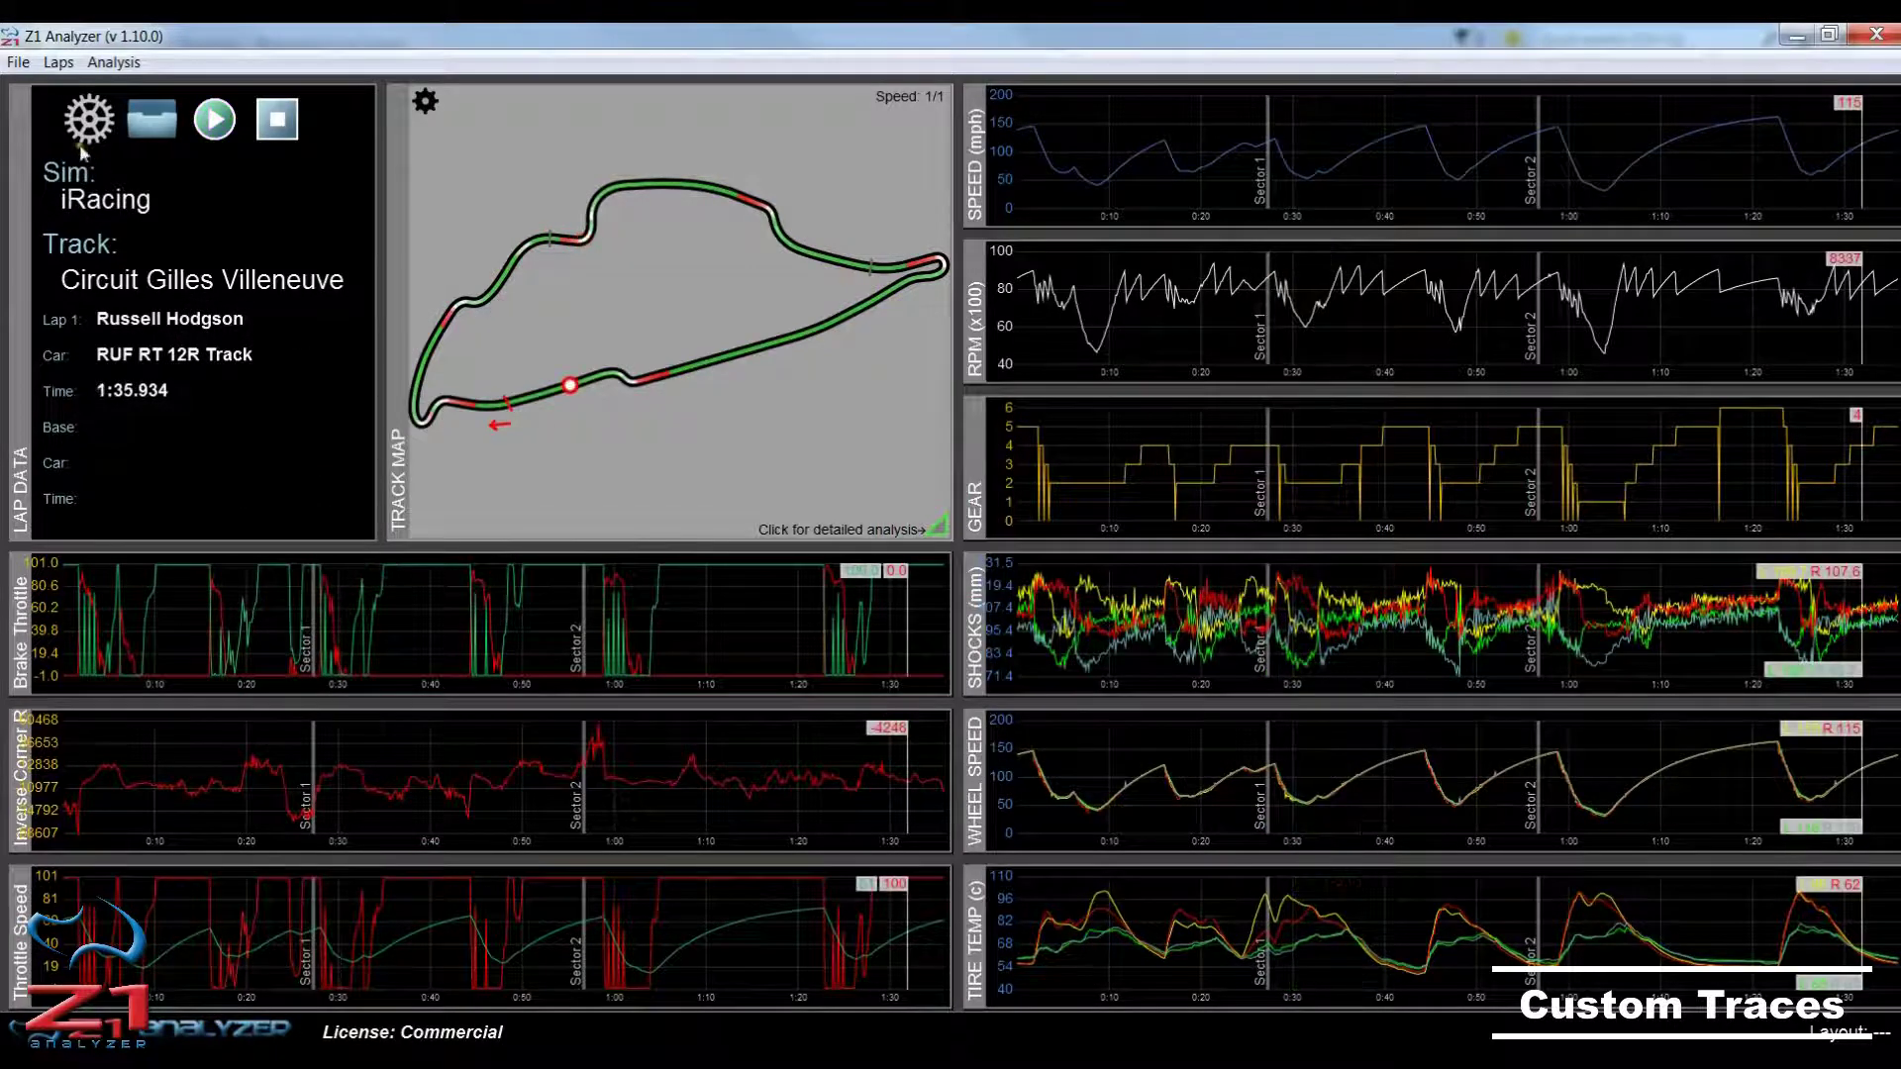
# - Open New Custom Trace from the File menu, then close it without saving
pyautogui.click(22, 62)
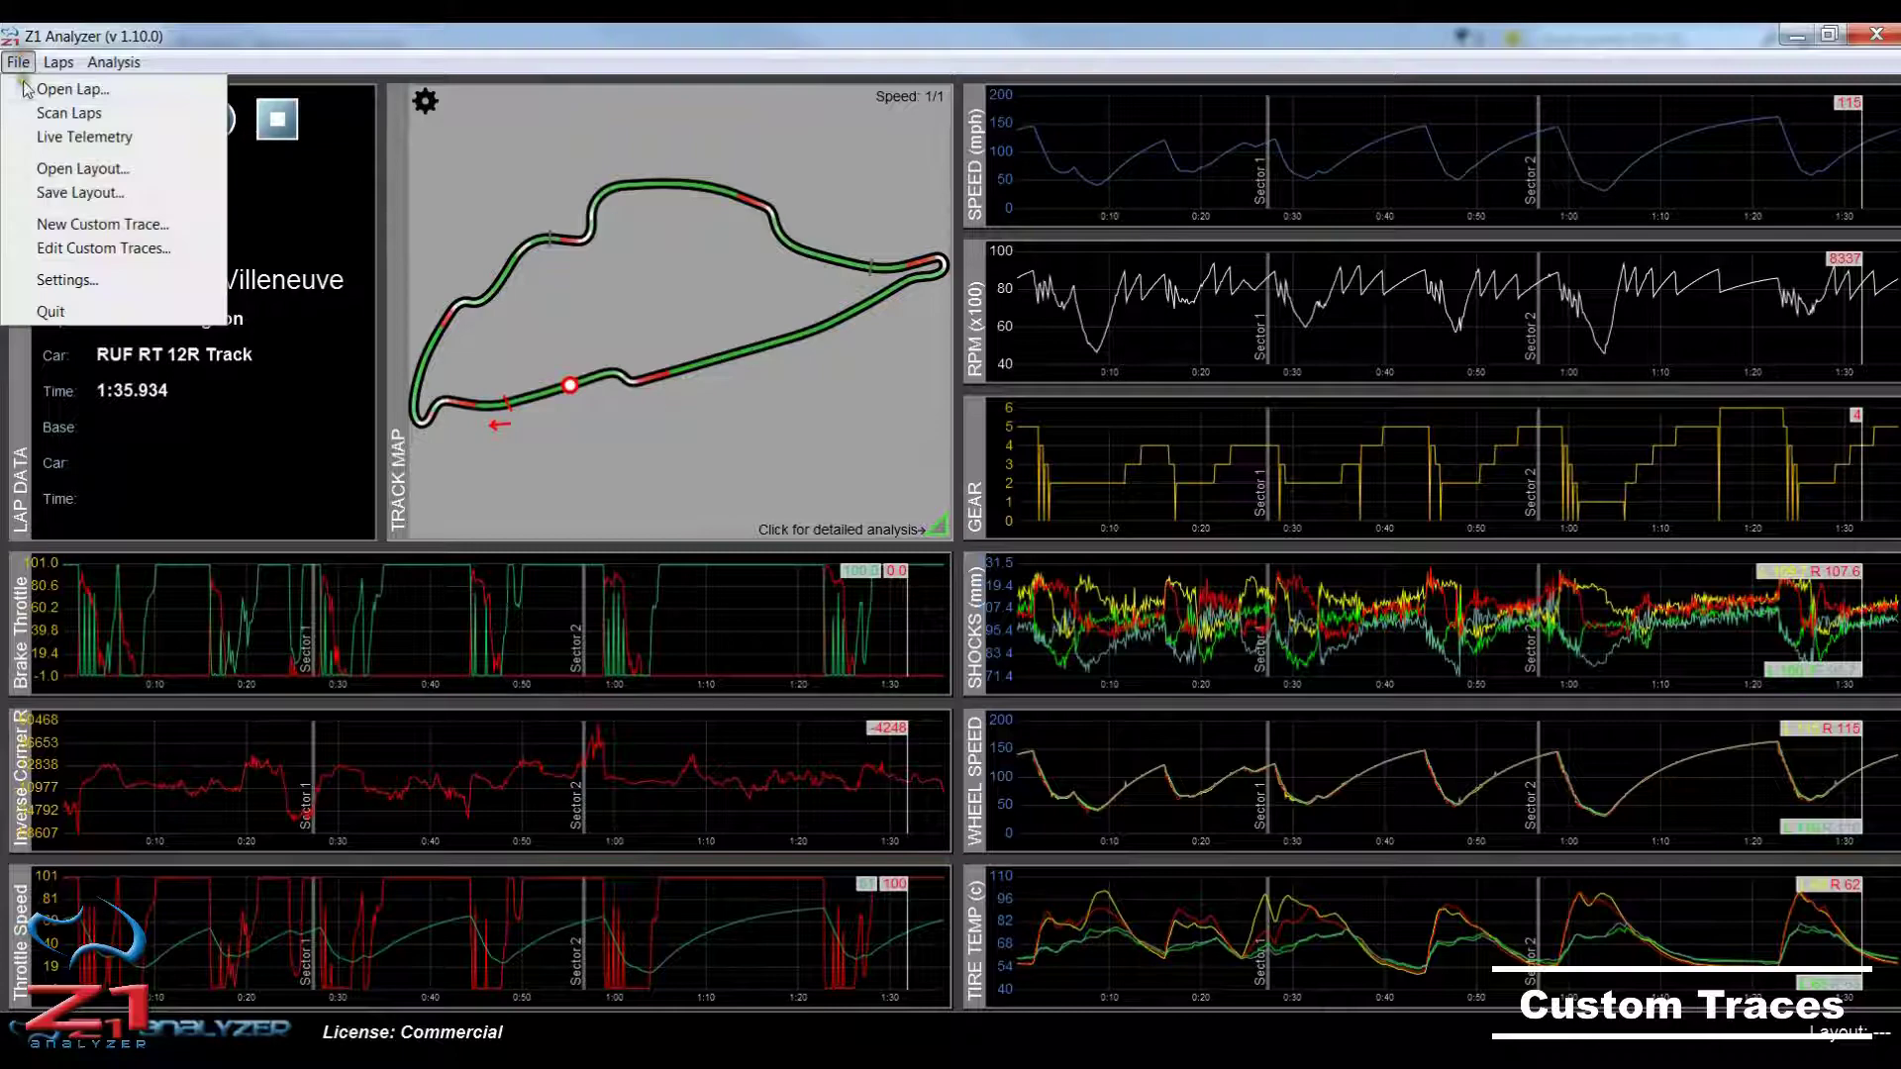
pyautogui.click(87, 224)
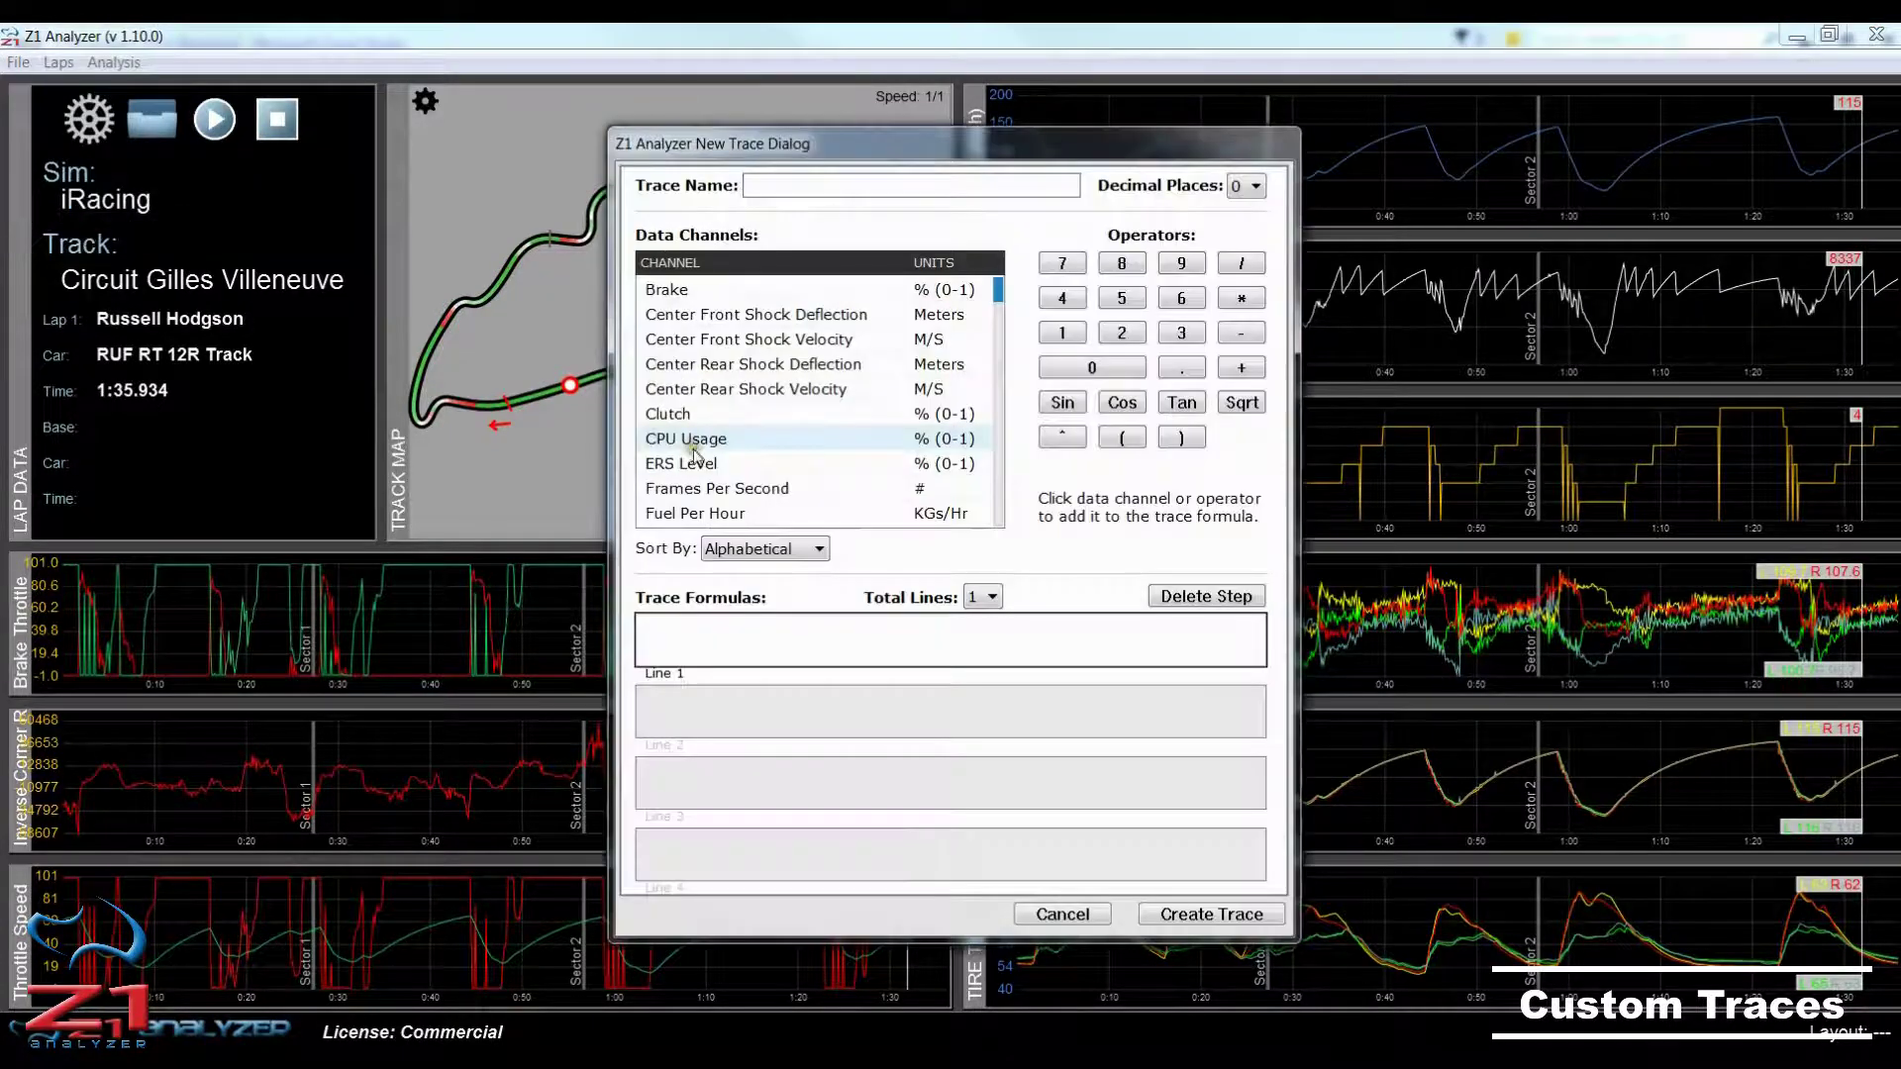
pyautogui.click(1062, 914)
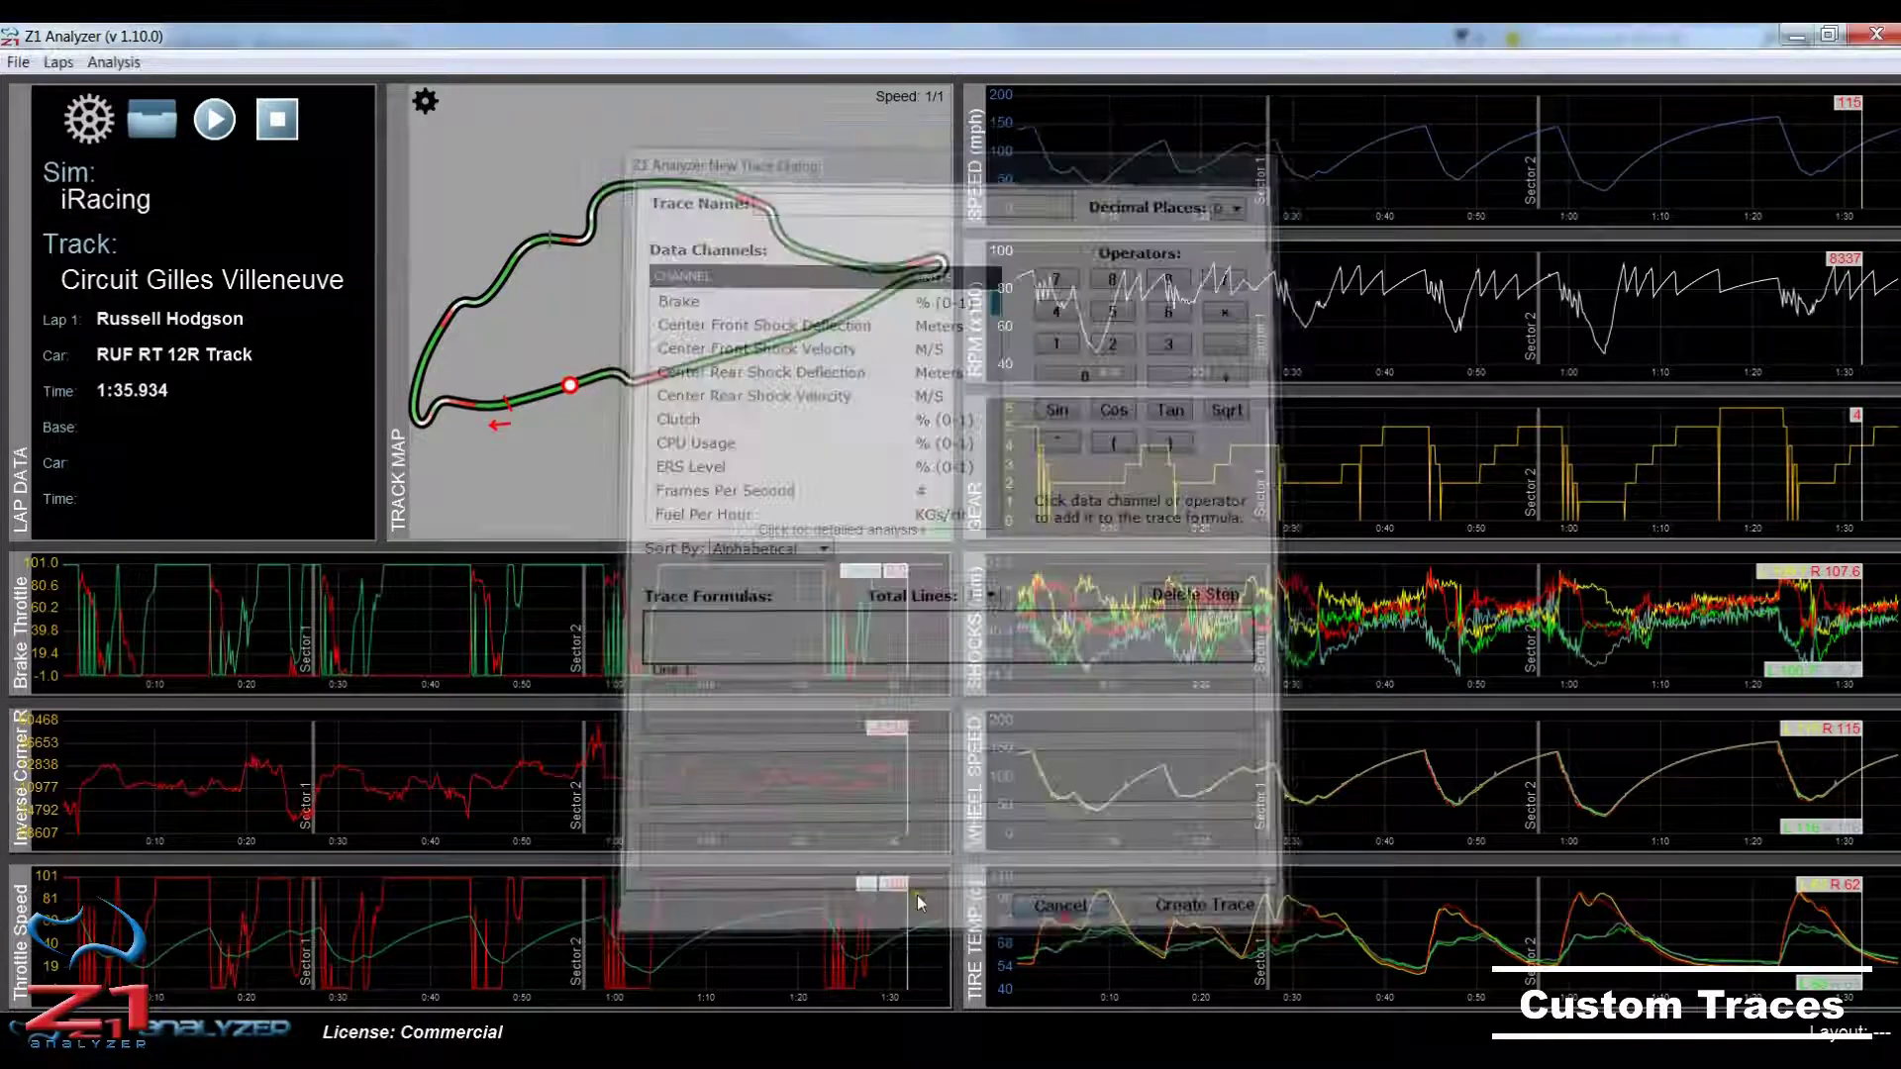
# - Start a new custom trace from the top-left graph's Custom Traces menu
pyautogui.rightClick(218, 616)
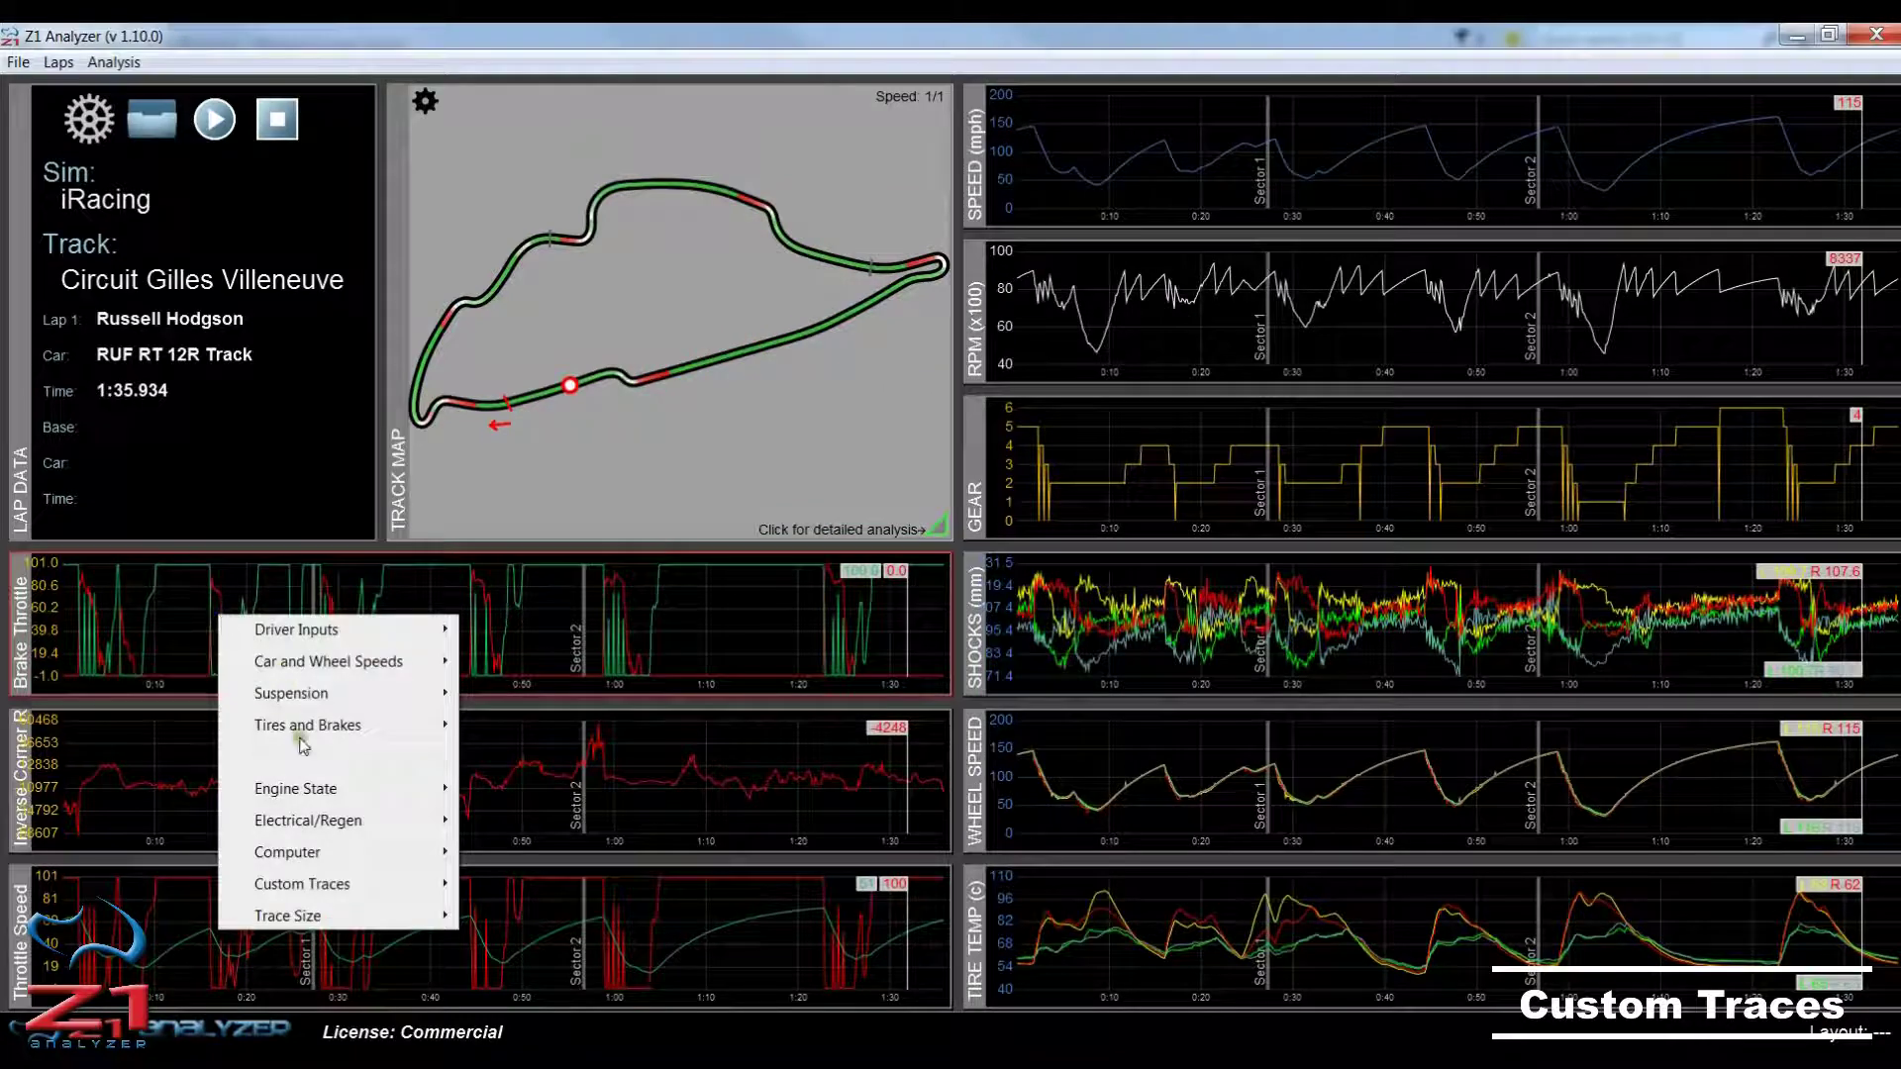
pyautogui.moveTo(352, 884)
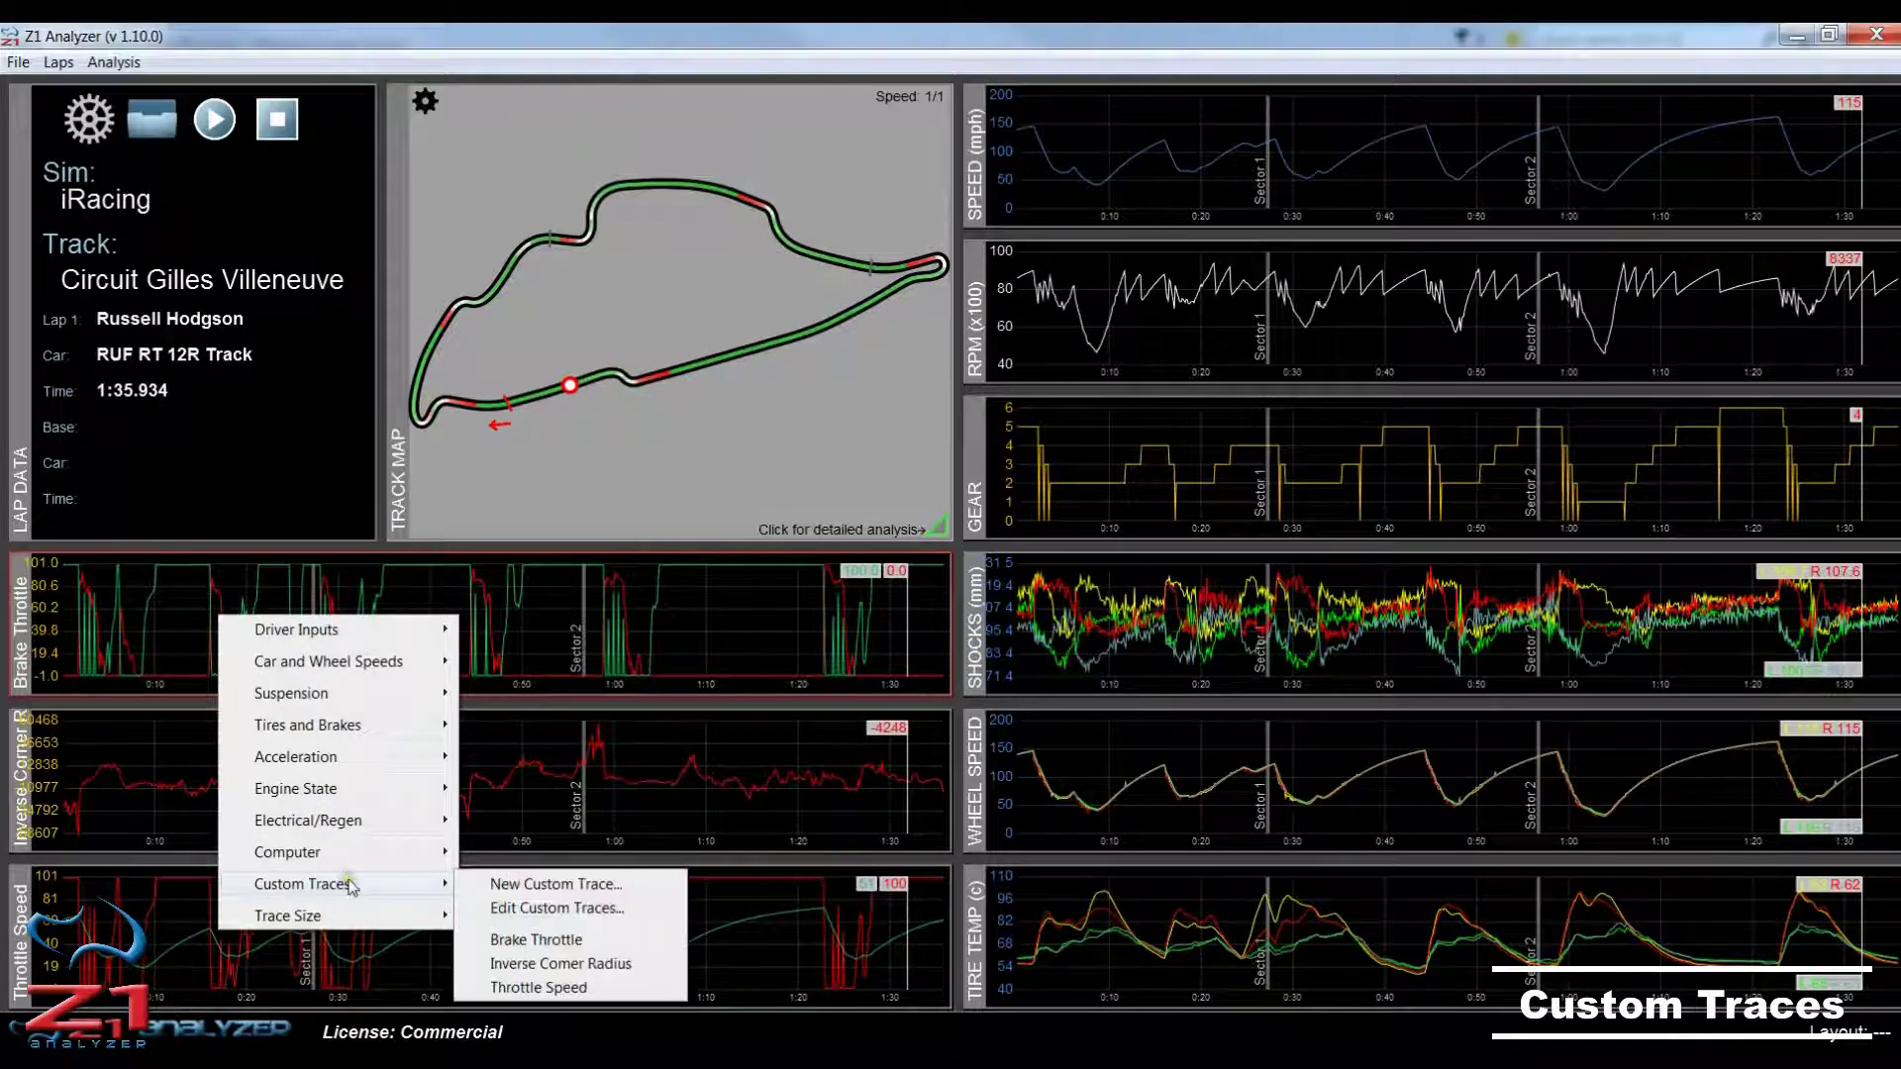
pyautogui.click(543, 883)
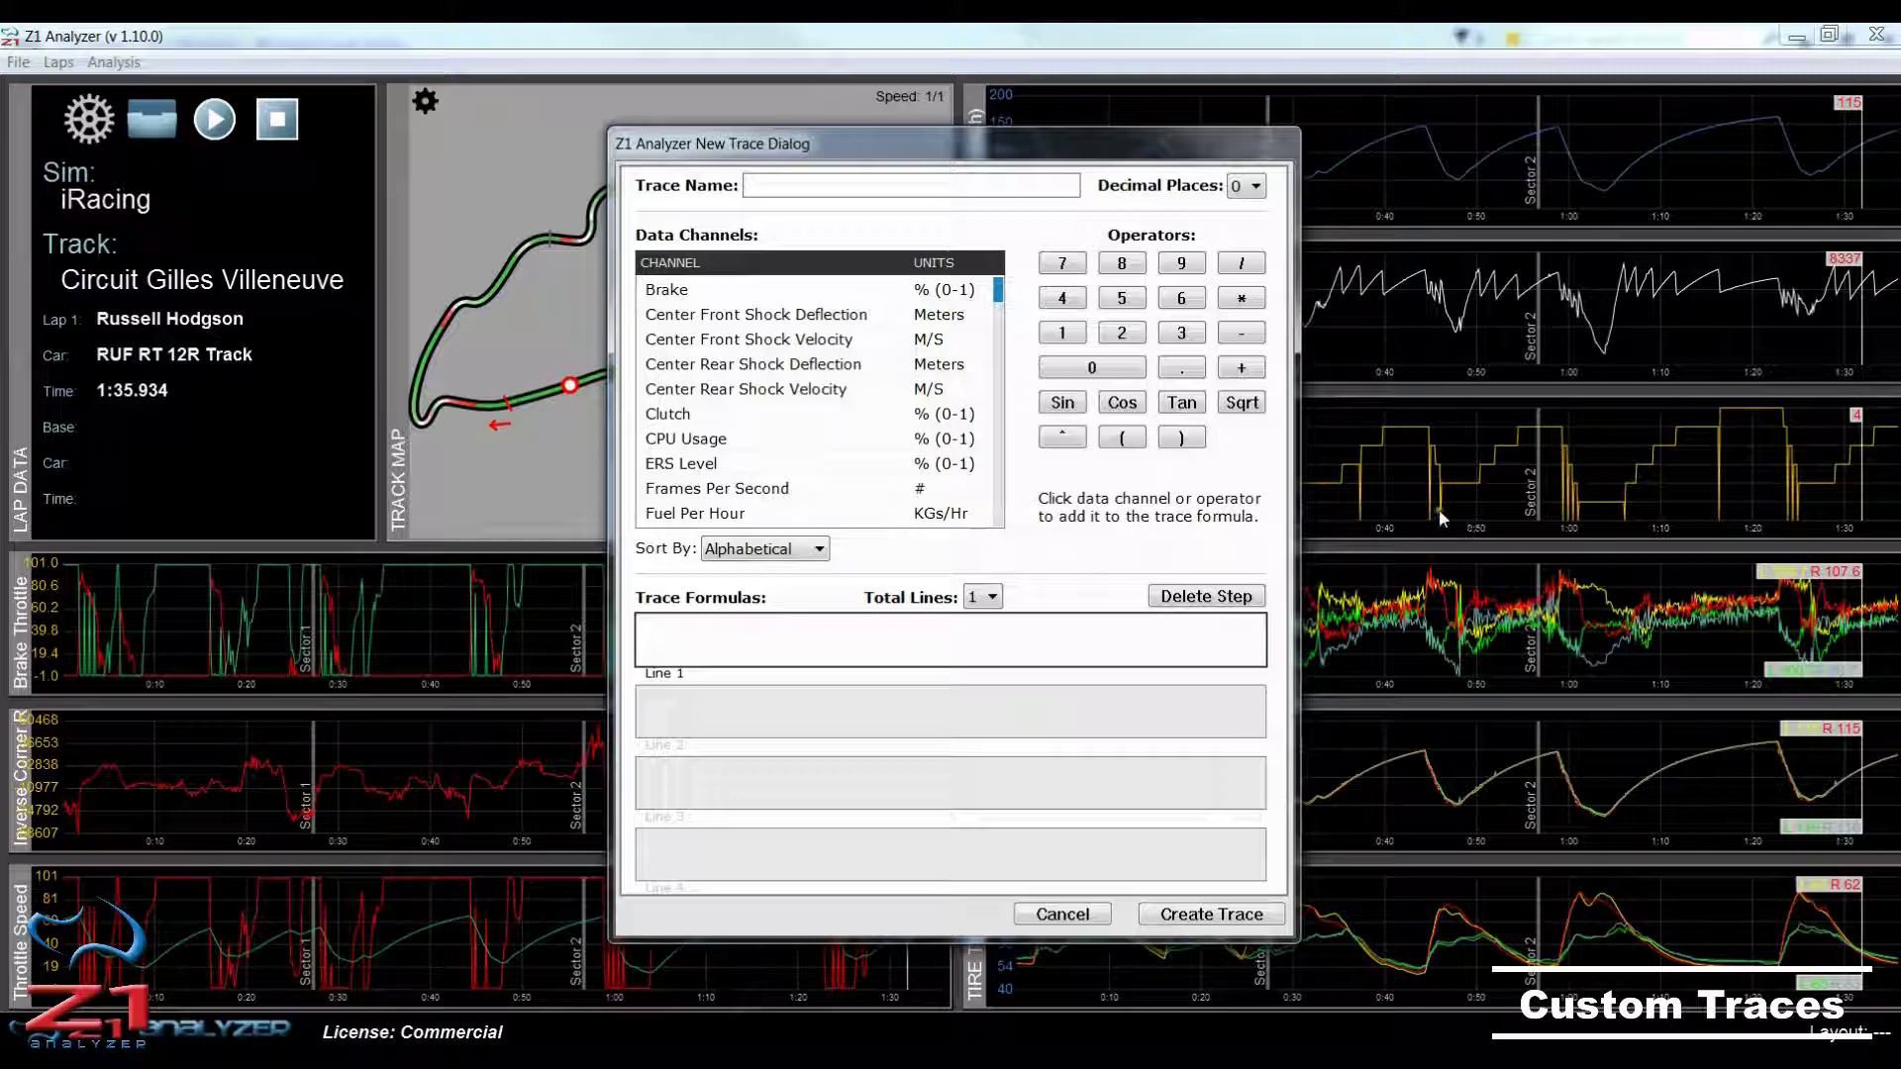
# - Raise the Total Lines dropdown through 2 and 3 to 4 formula lines
pyautogui.click(983, 597)
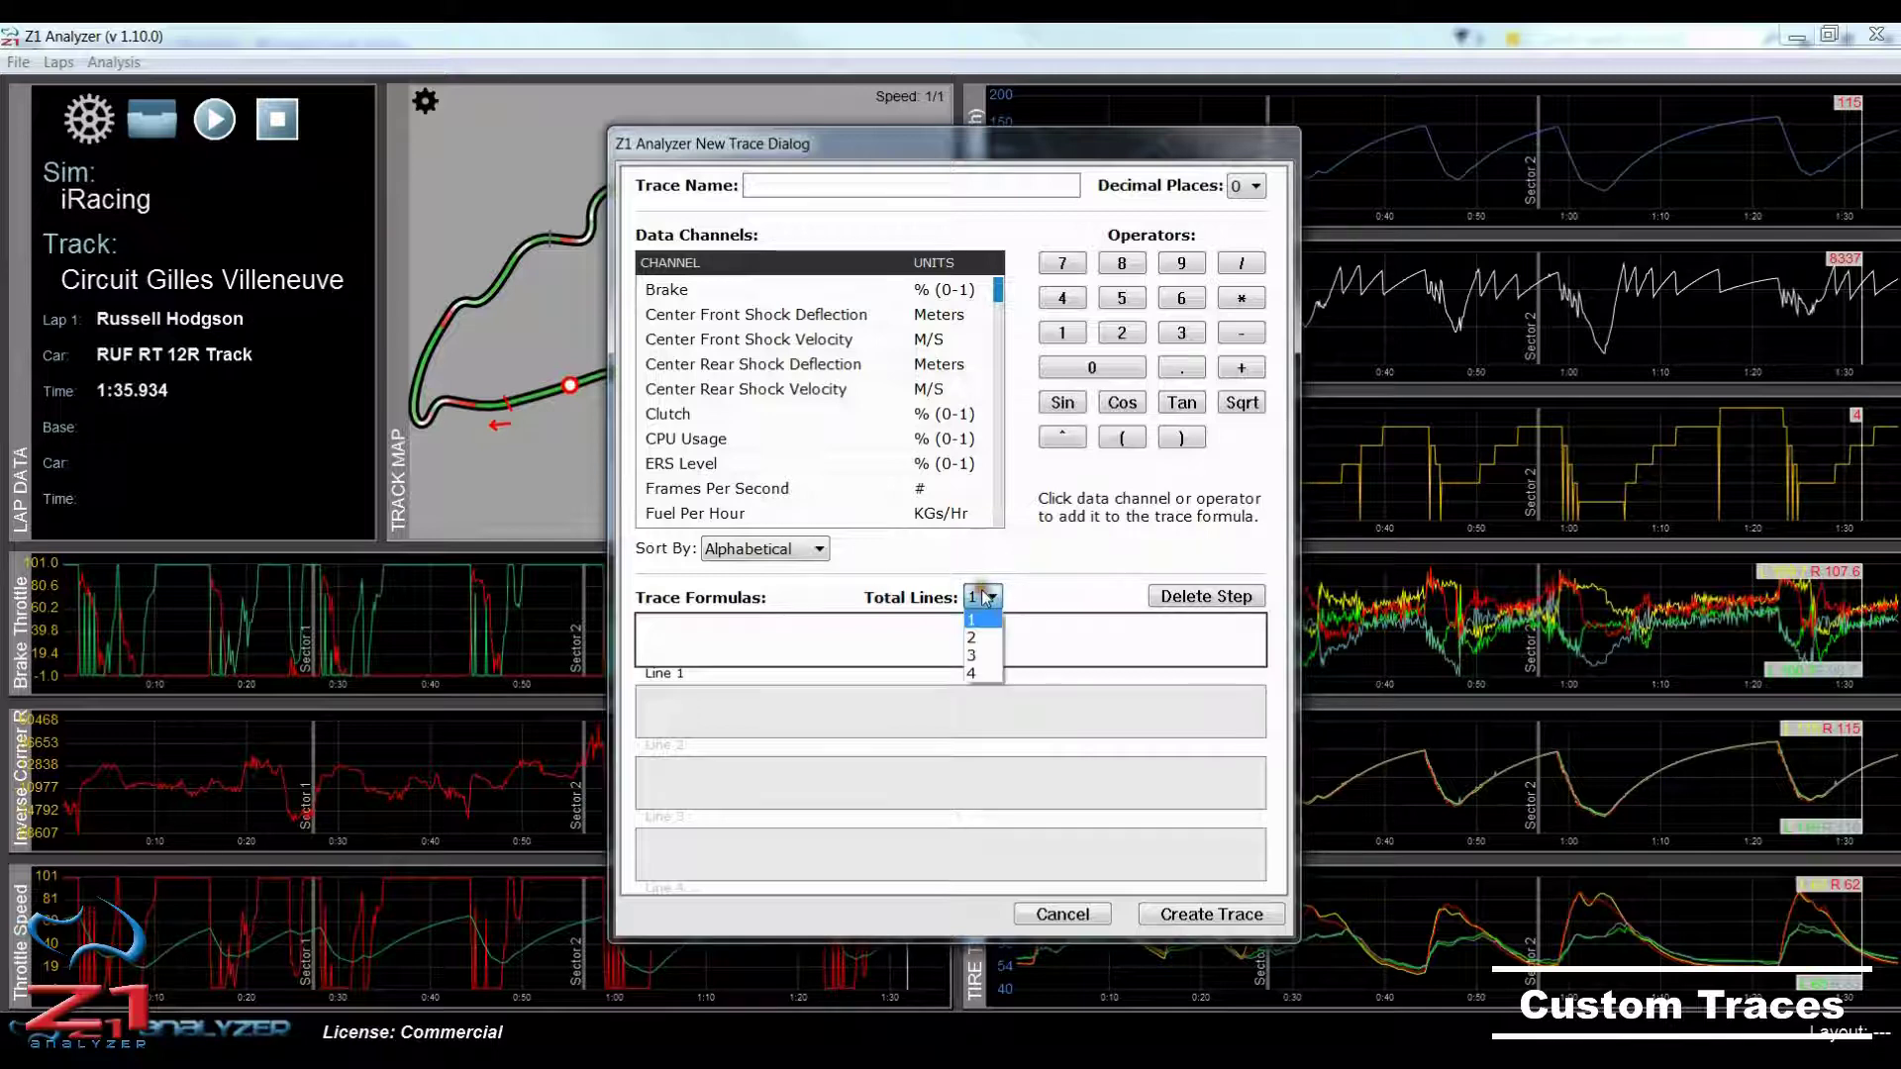
pyautogui.click(978, 637)
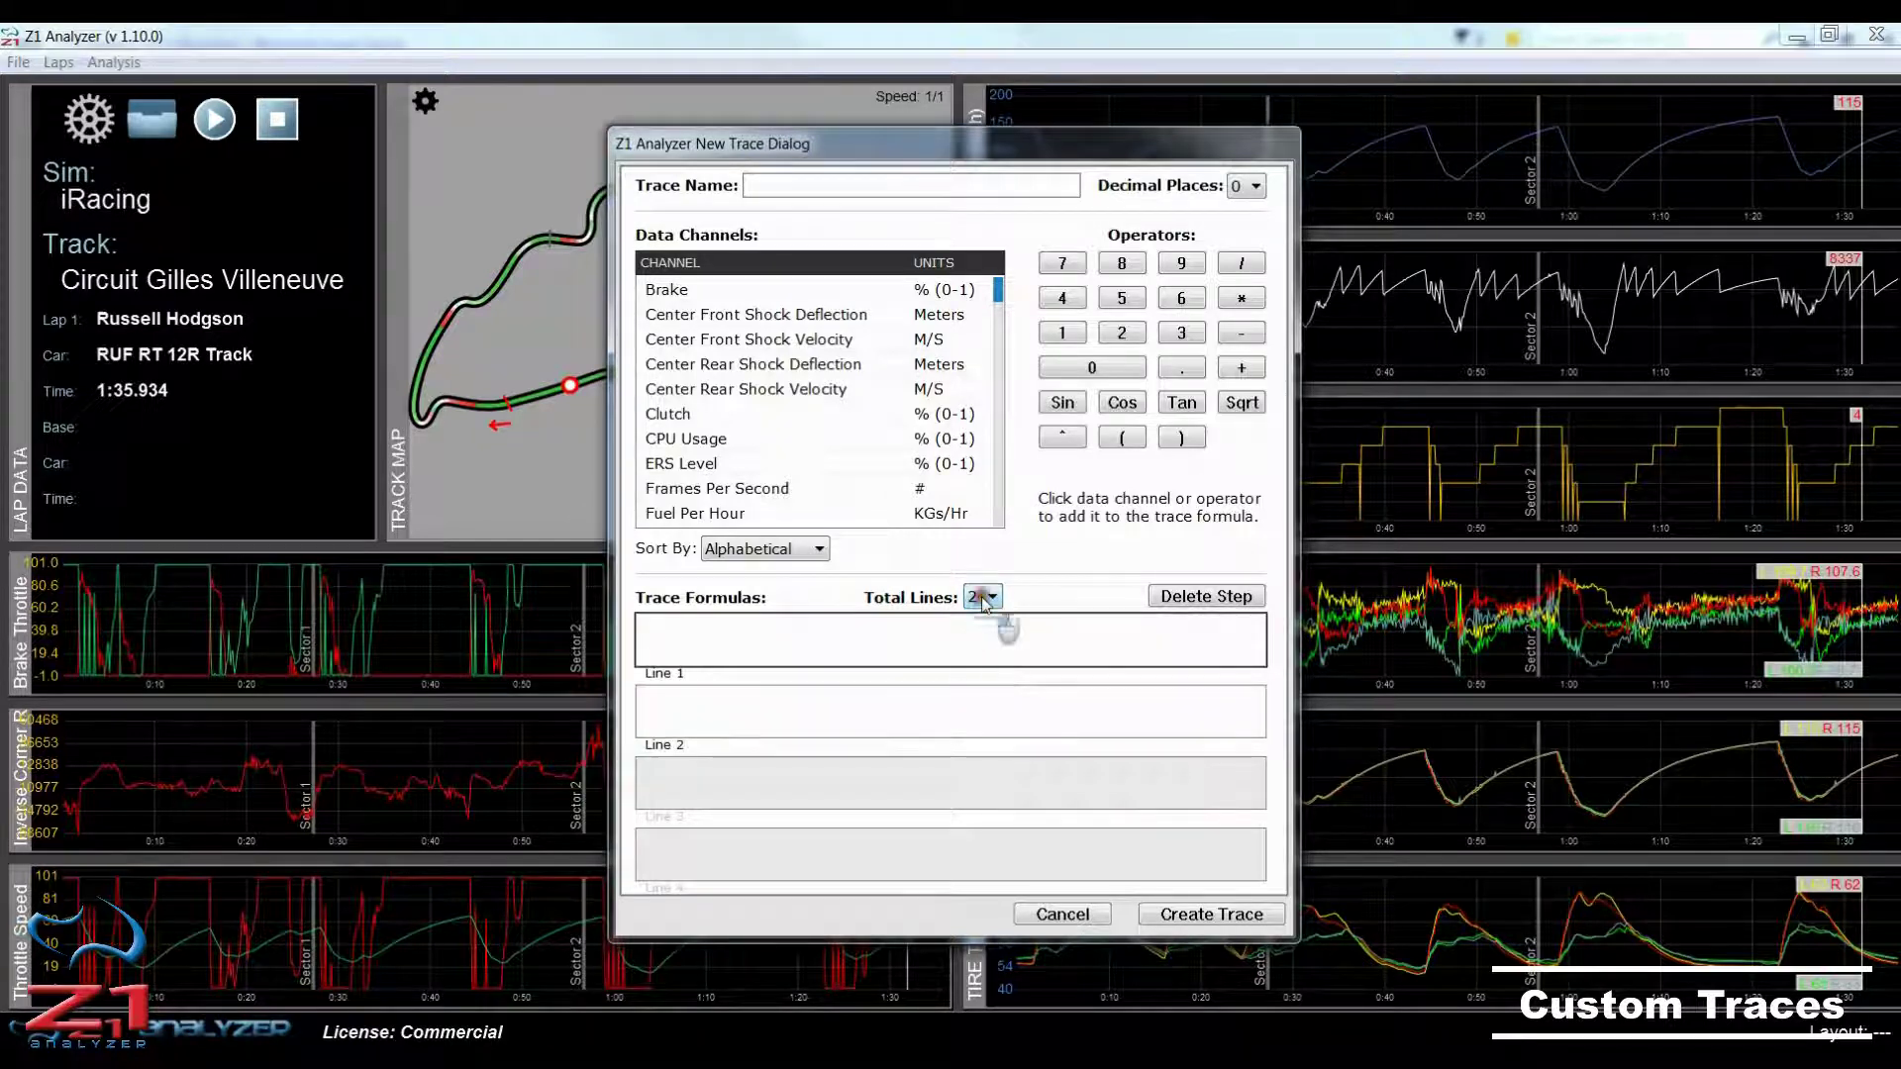
pyautogui.click(983, 597)
pyautogui.click(978, 655)
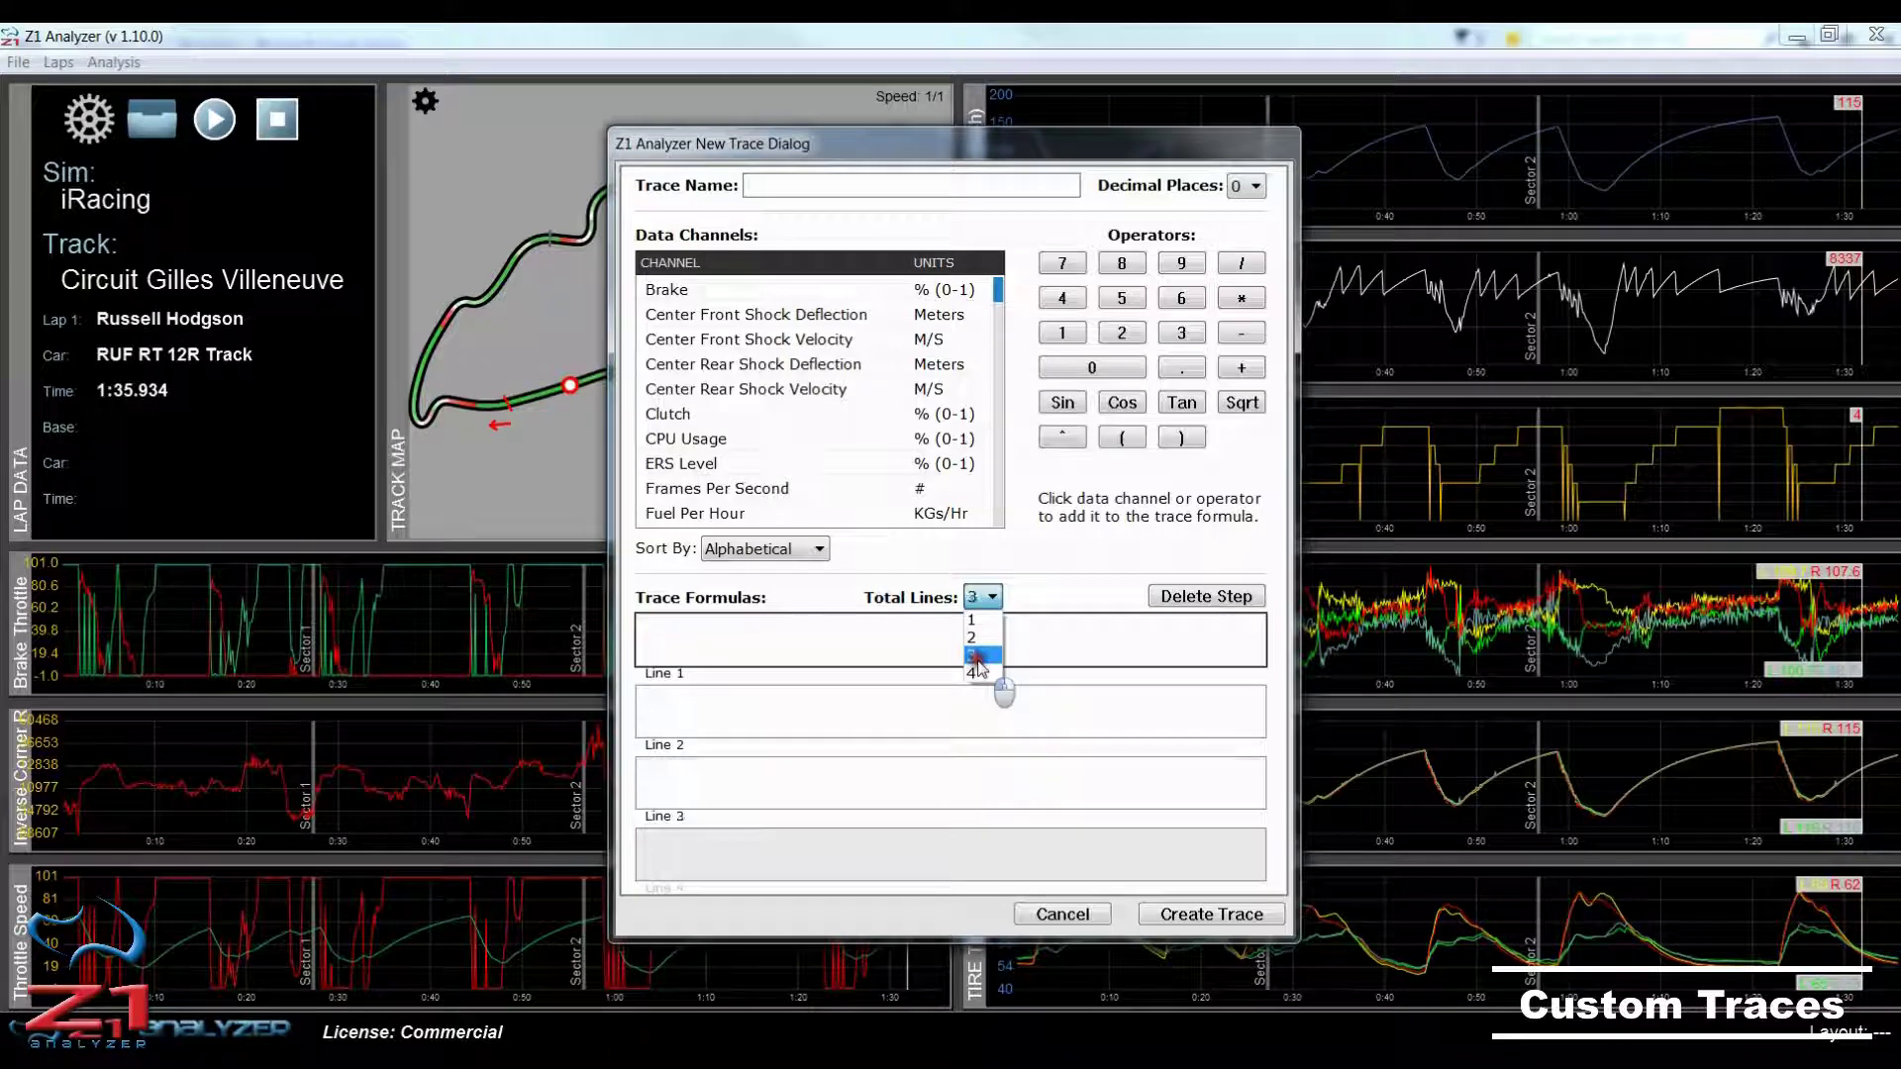
pyautogui.click(983, 596)
pyautogui.click(990, 674)
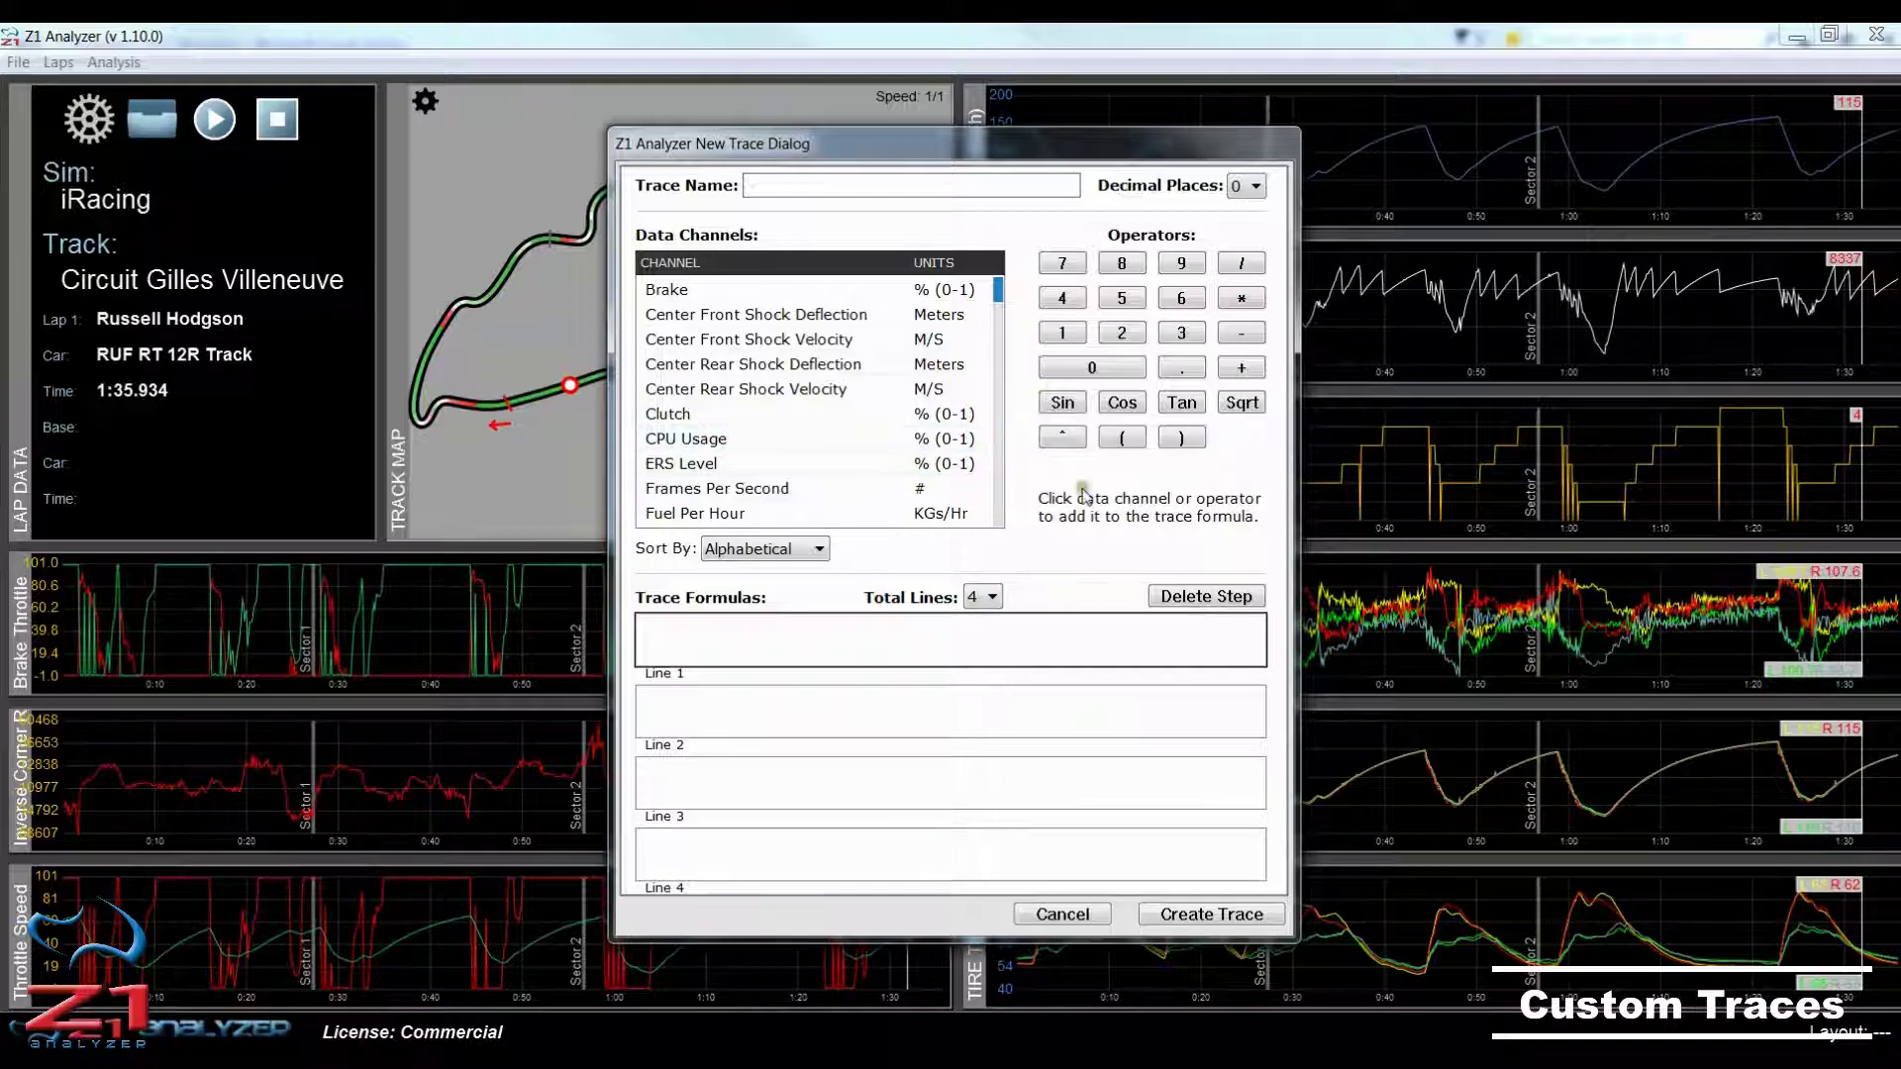
pyautogui.moveTo(998, 293)
pyautogui.mouseDown()
pyautogui.moveTo(1001, 520)
pyautogui.moveTo(997, 285)
pyautogui.mouseUp()
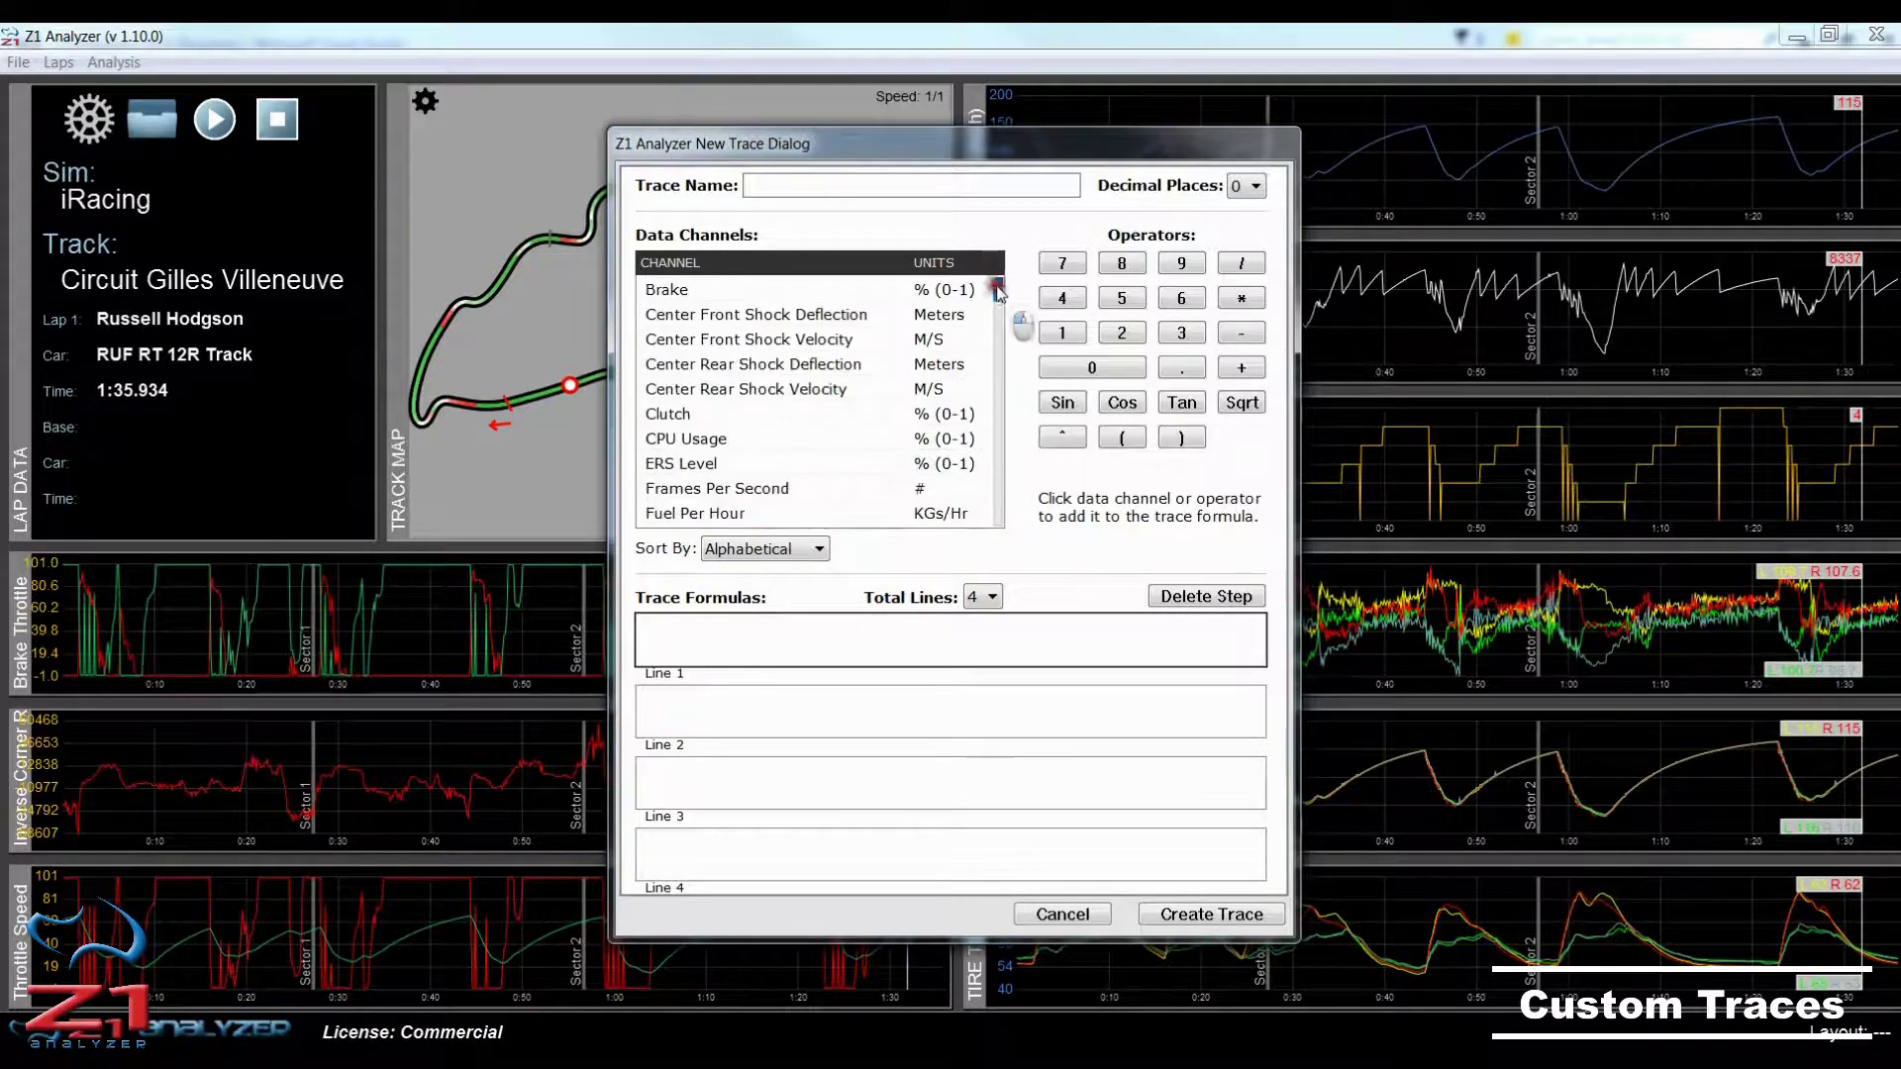
pyautogui.click(777, 549)
pyautogui.click(772, 592)
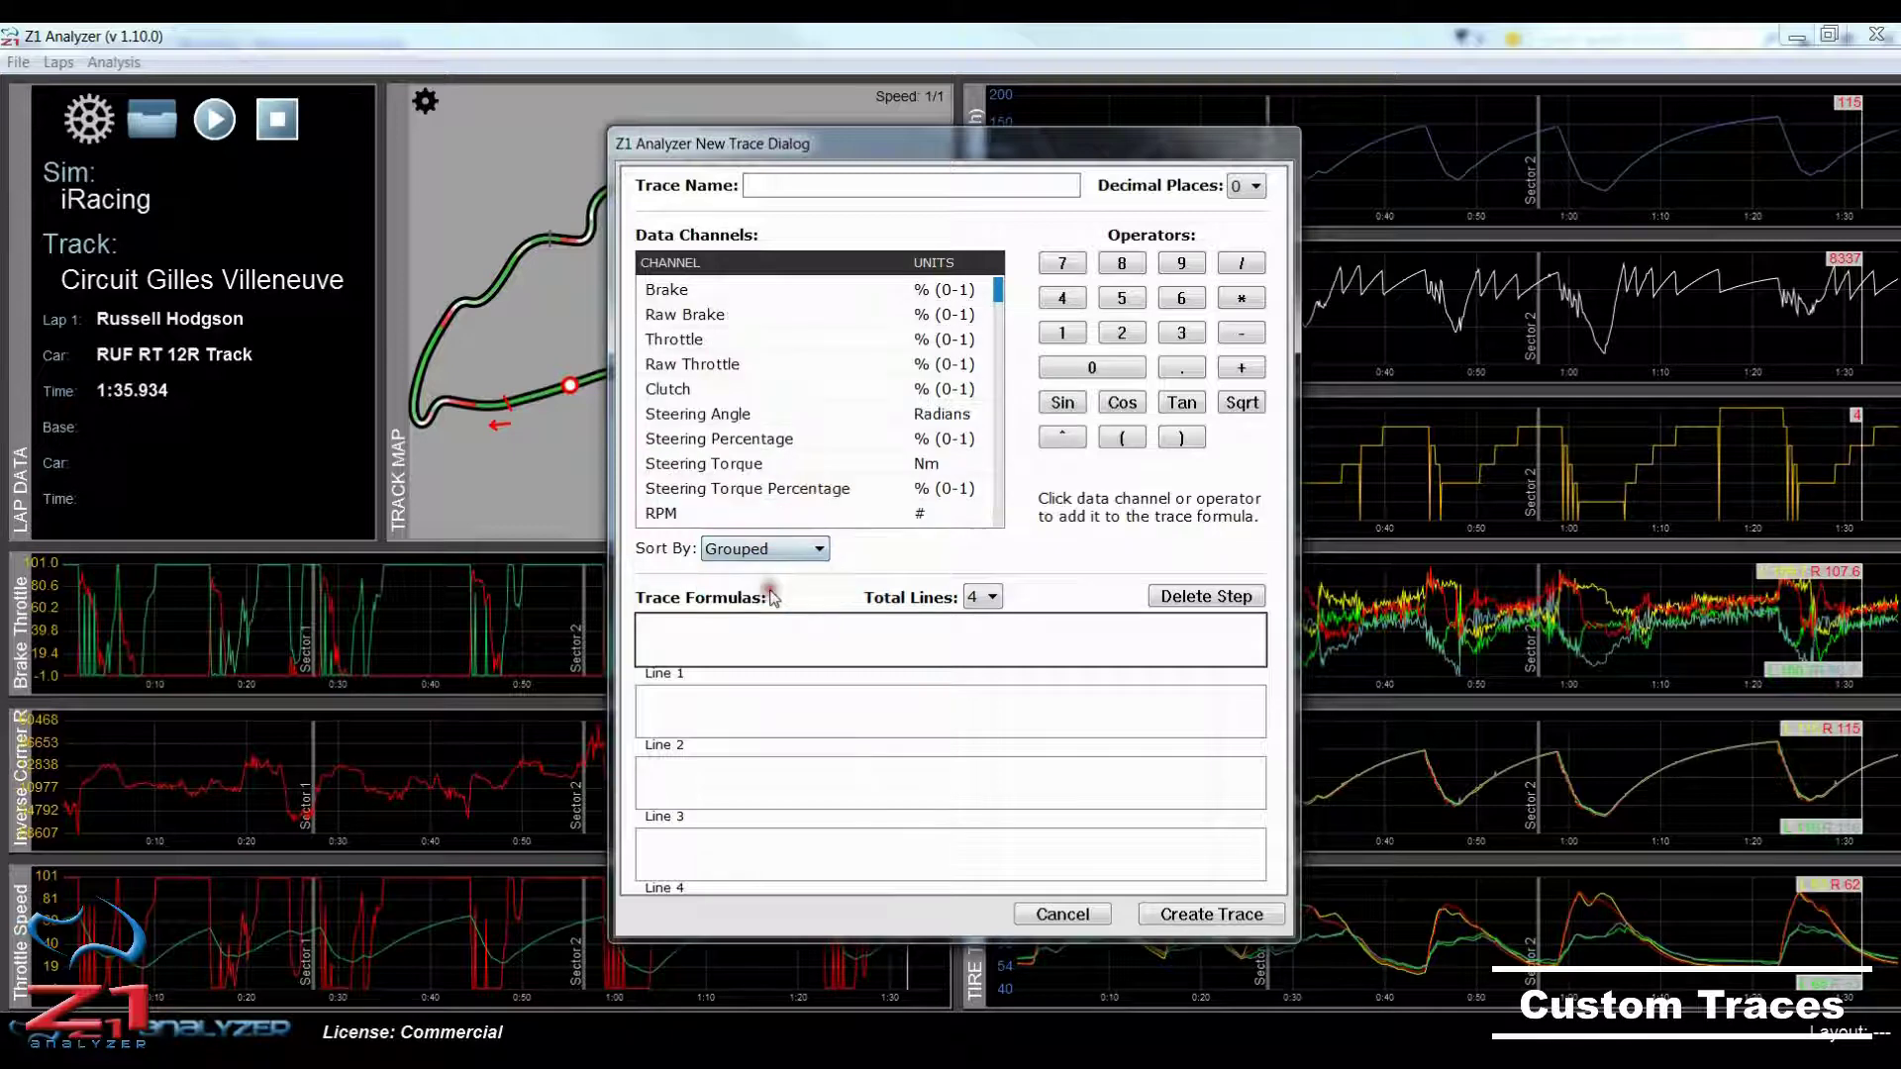
pyautogui.moveTo(1002, 297); pyautogui.dragTo(997, 522)
pyautogui.scroll(15, 871, 415)
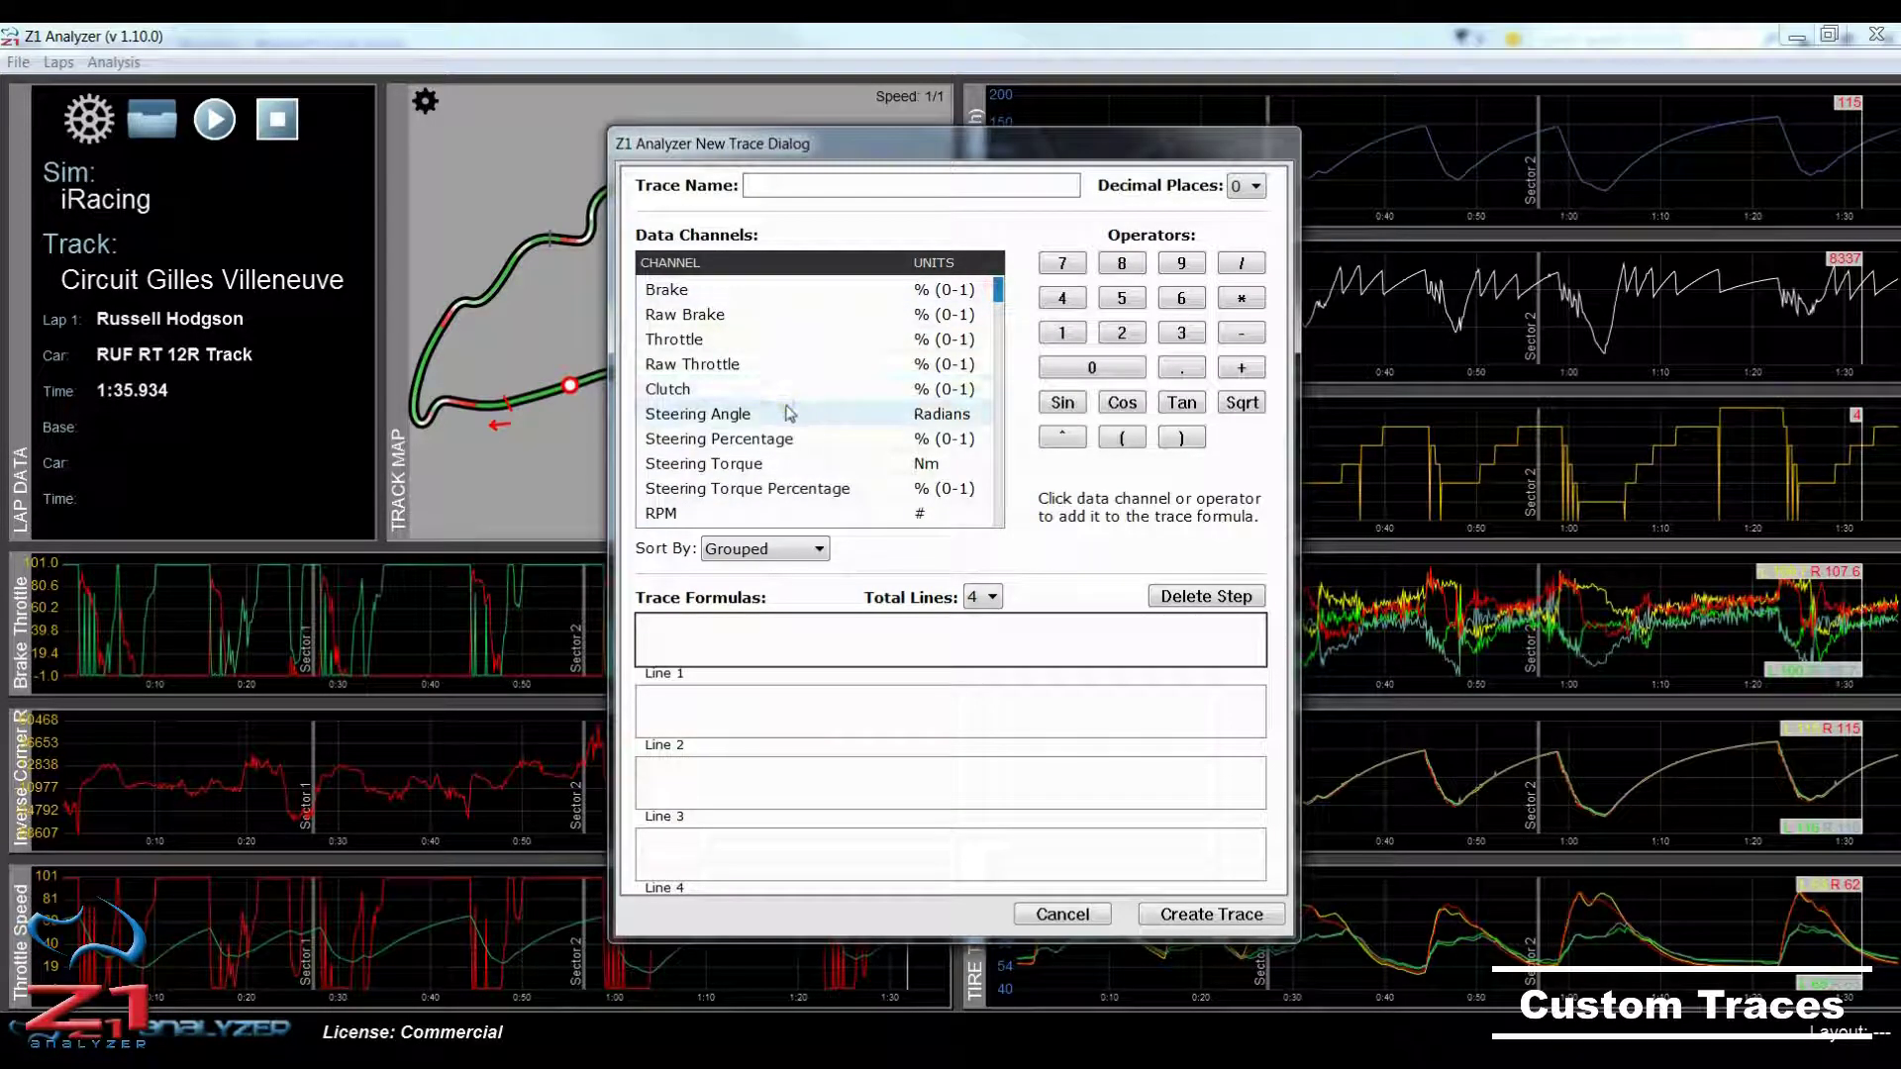
pyautogui.press('Down')
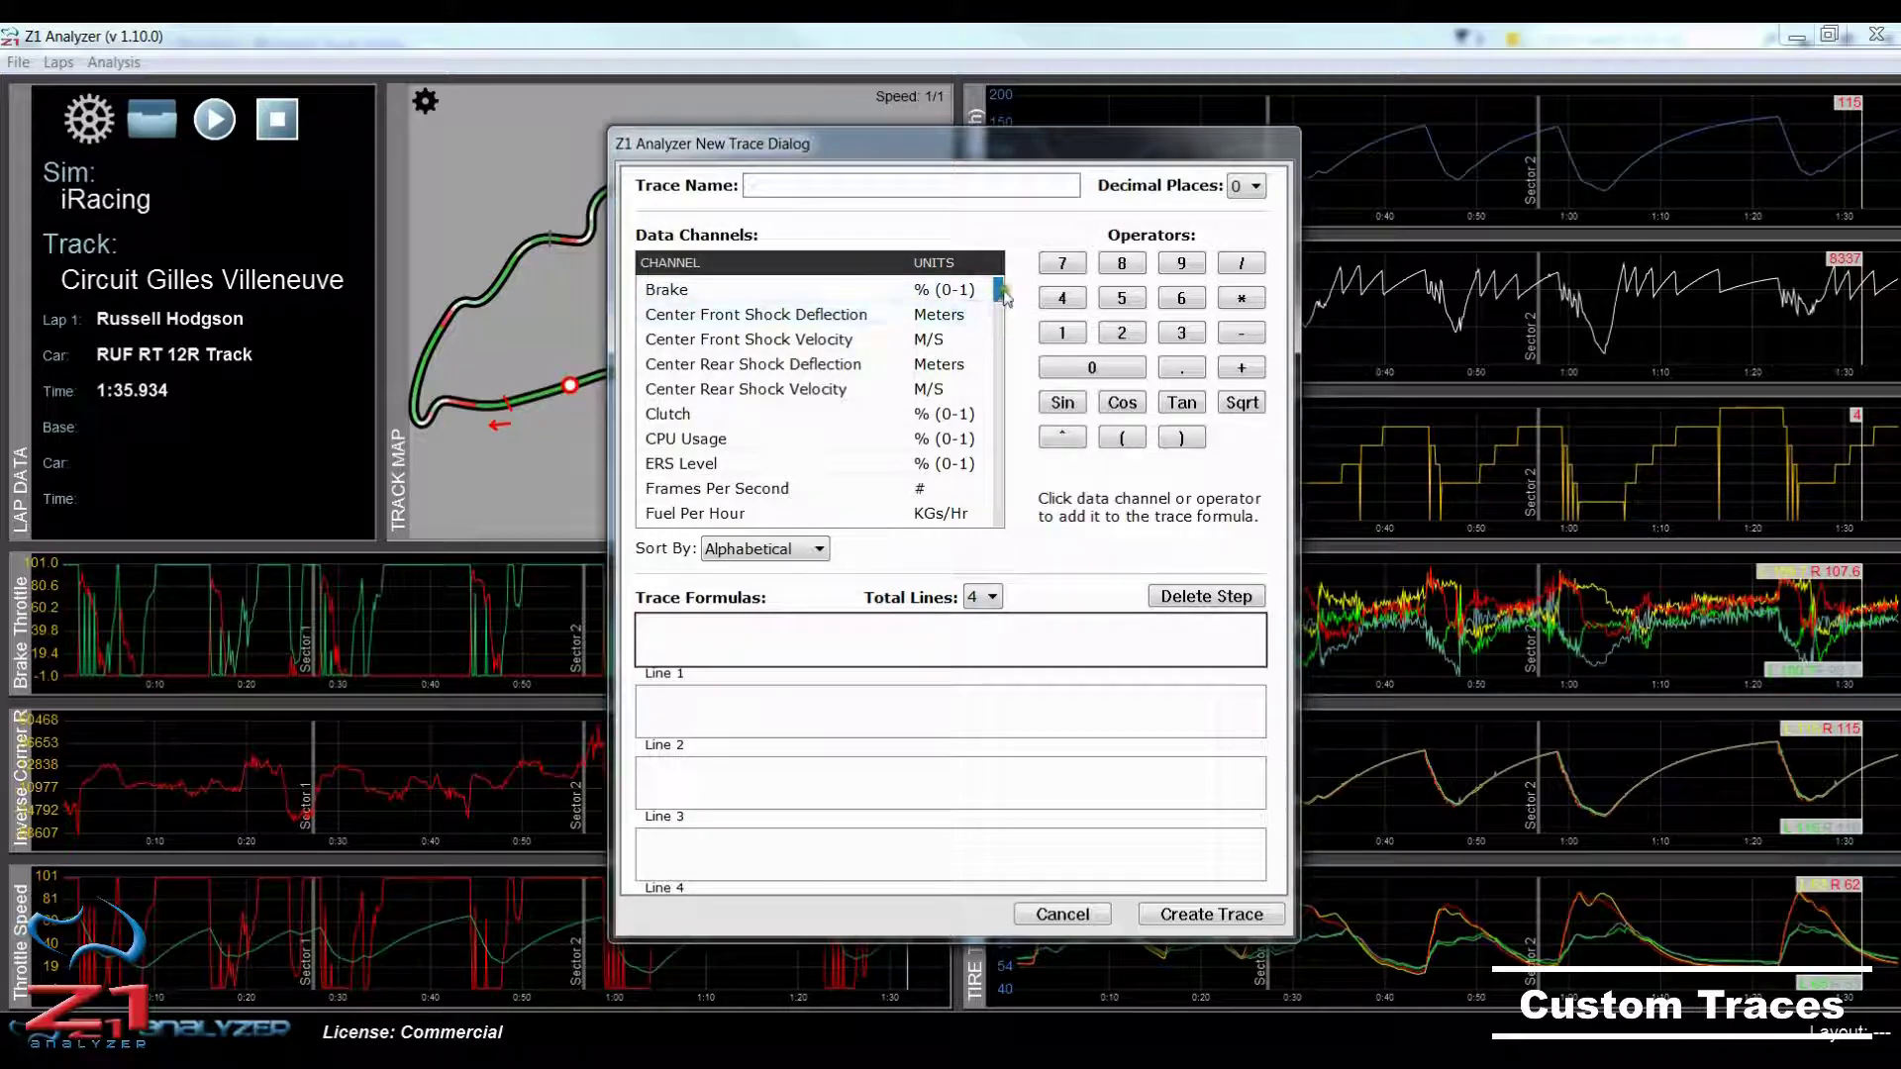
# - Add the Speed channel followed by a multiplication sign to formula line 1
pyautogui.moveTo(1000, 297); pyautogui.dragTo(1000, 497)
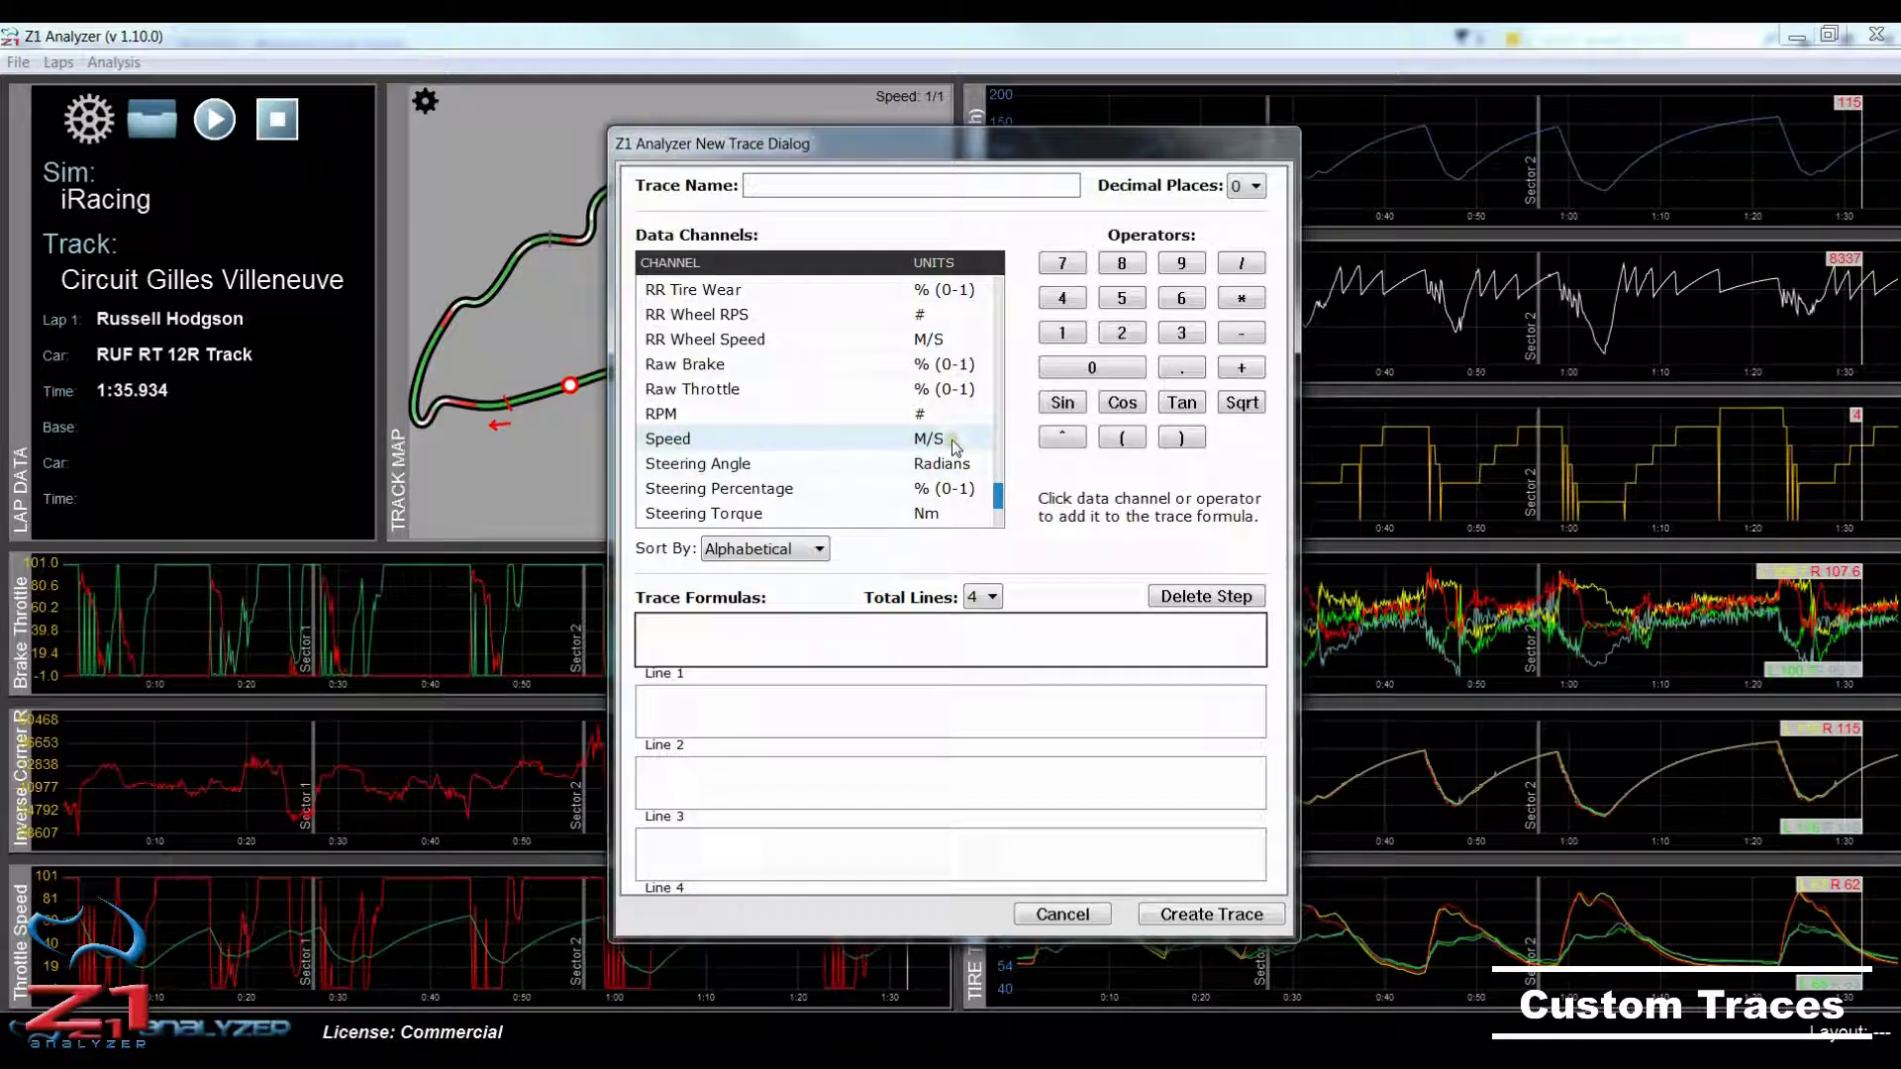
pyautogui.click(685, 442)
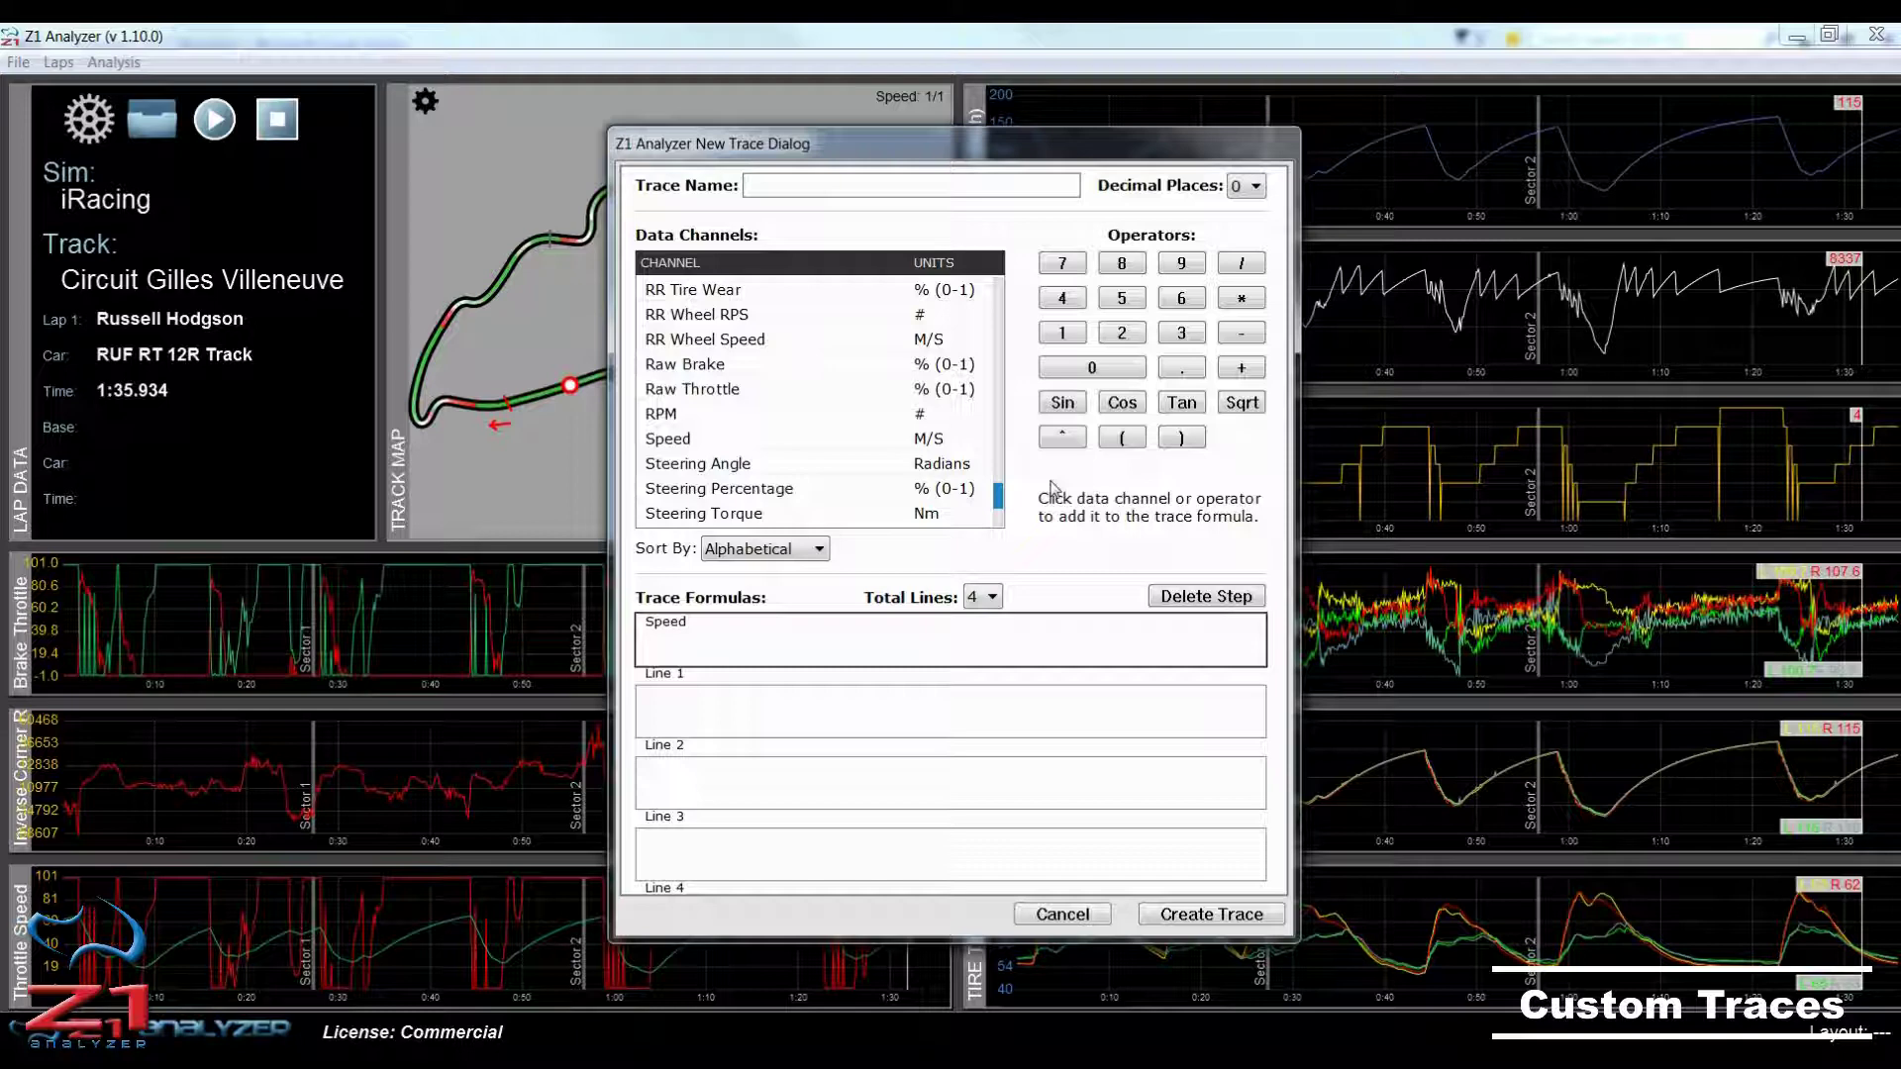
pyautogui.click(1242, 299)
# - Enter 2.23694 on the keypad, then remove the number with Delete Step
pyautogui.click(1121, 334)
pyautogui.click(1181, 368)
pyautogui.click(1122, 334)
pyautogui.click(1181, 333)
pyautogui.write('694')
pyautogui.click(1187, 598)
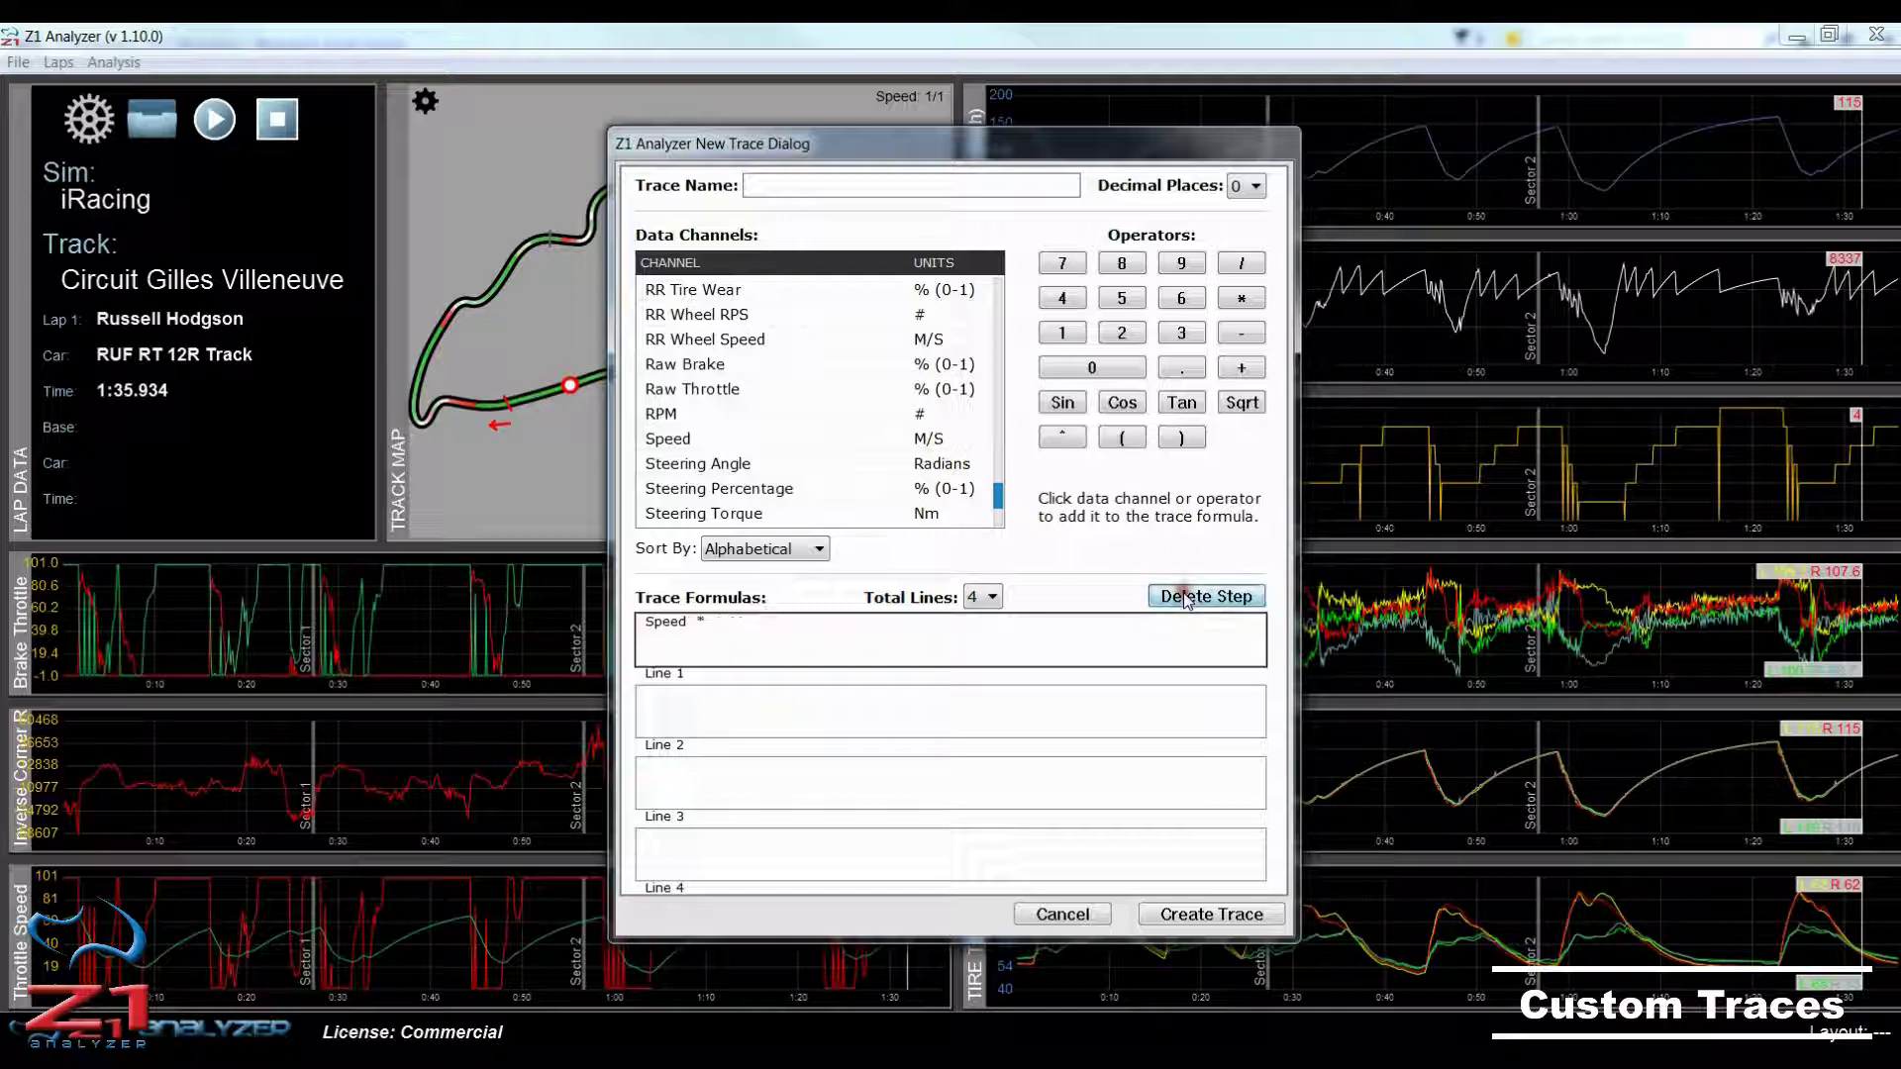
# - Keep Decimal Places at 0 and select the Trace Name field for 'My New Trace'
pyautogui.click(1252, 187)
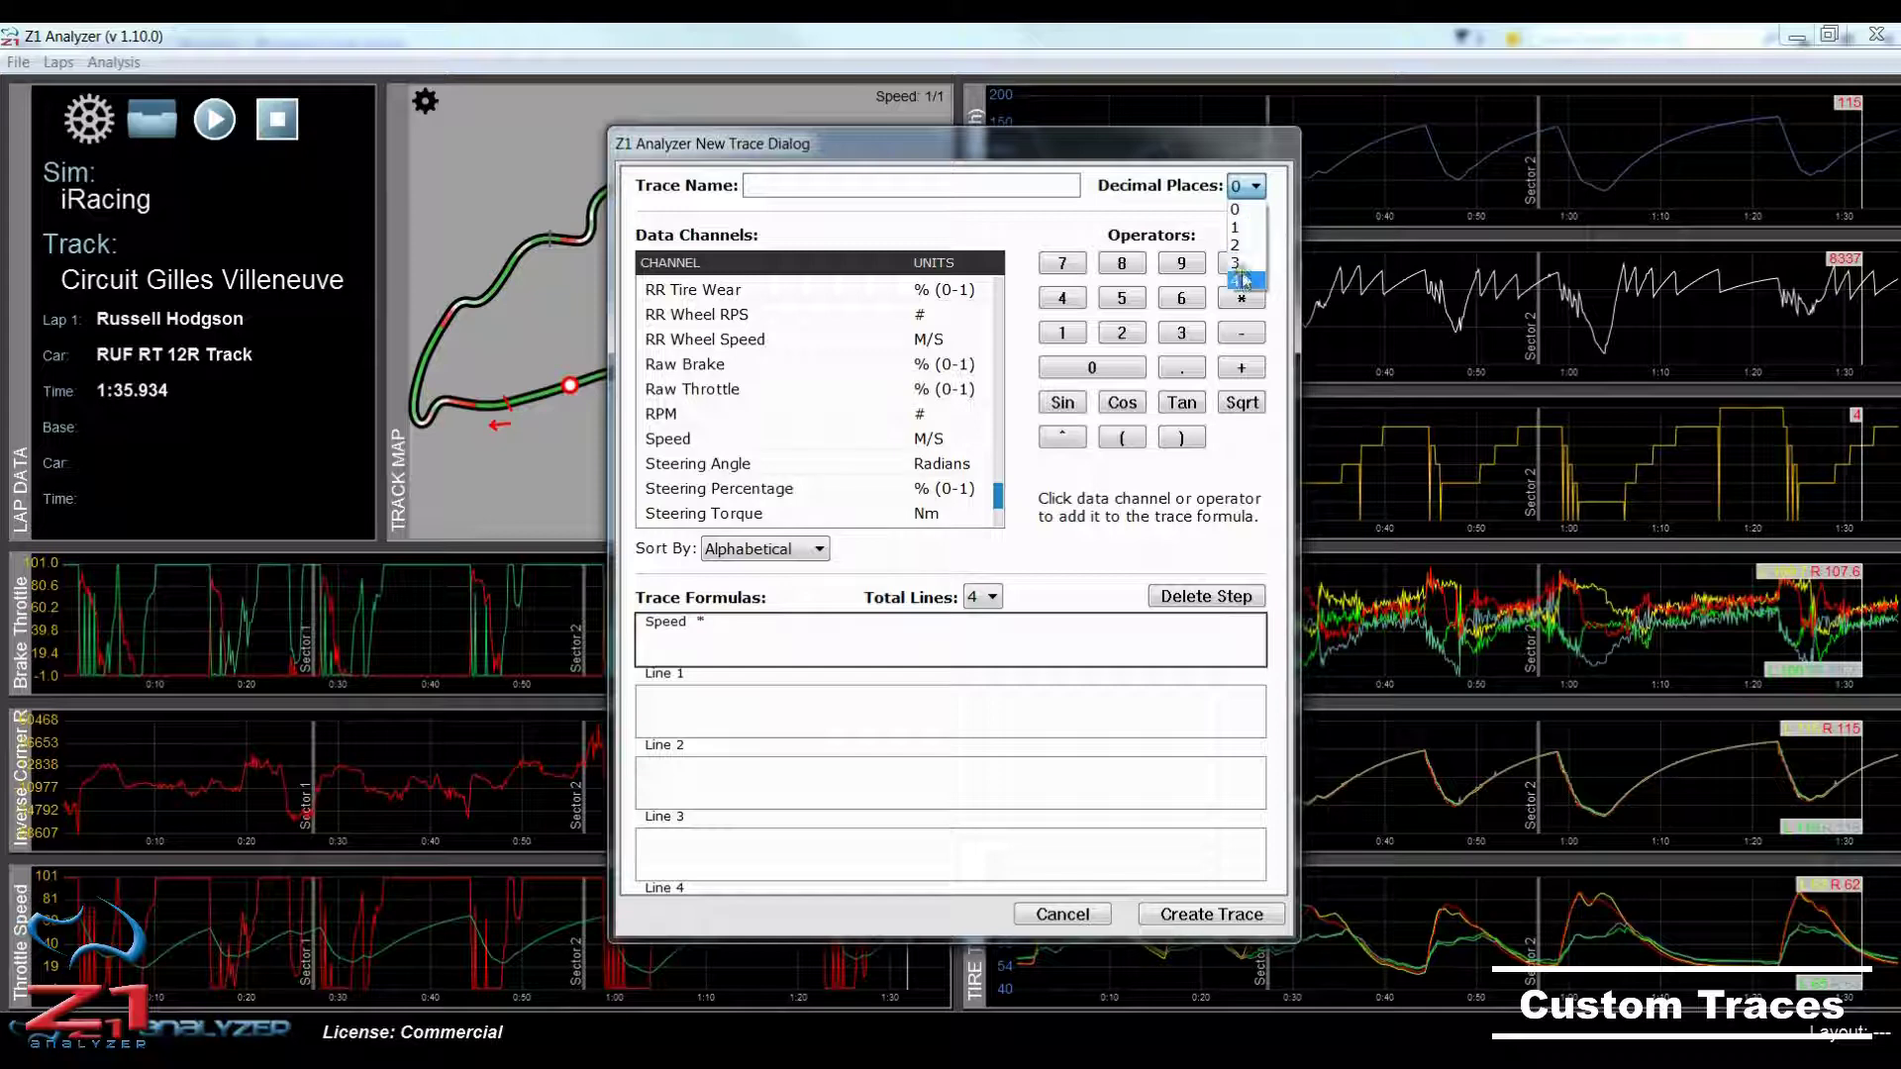
pyautogui.click(1238, 210)
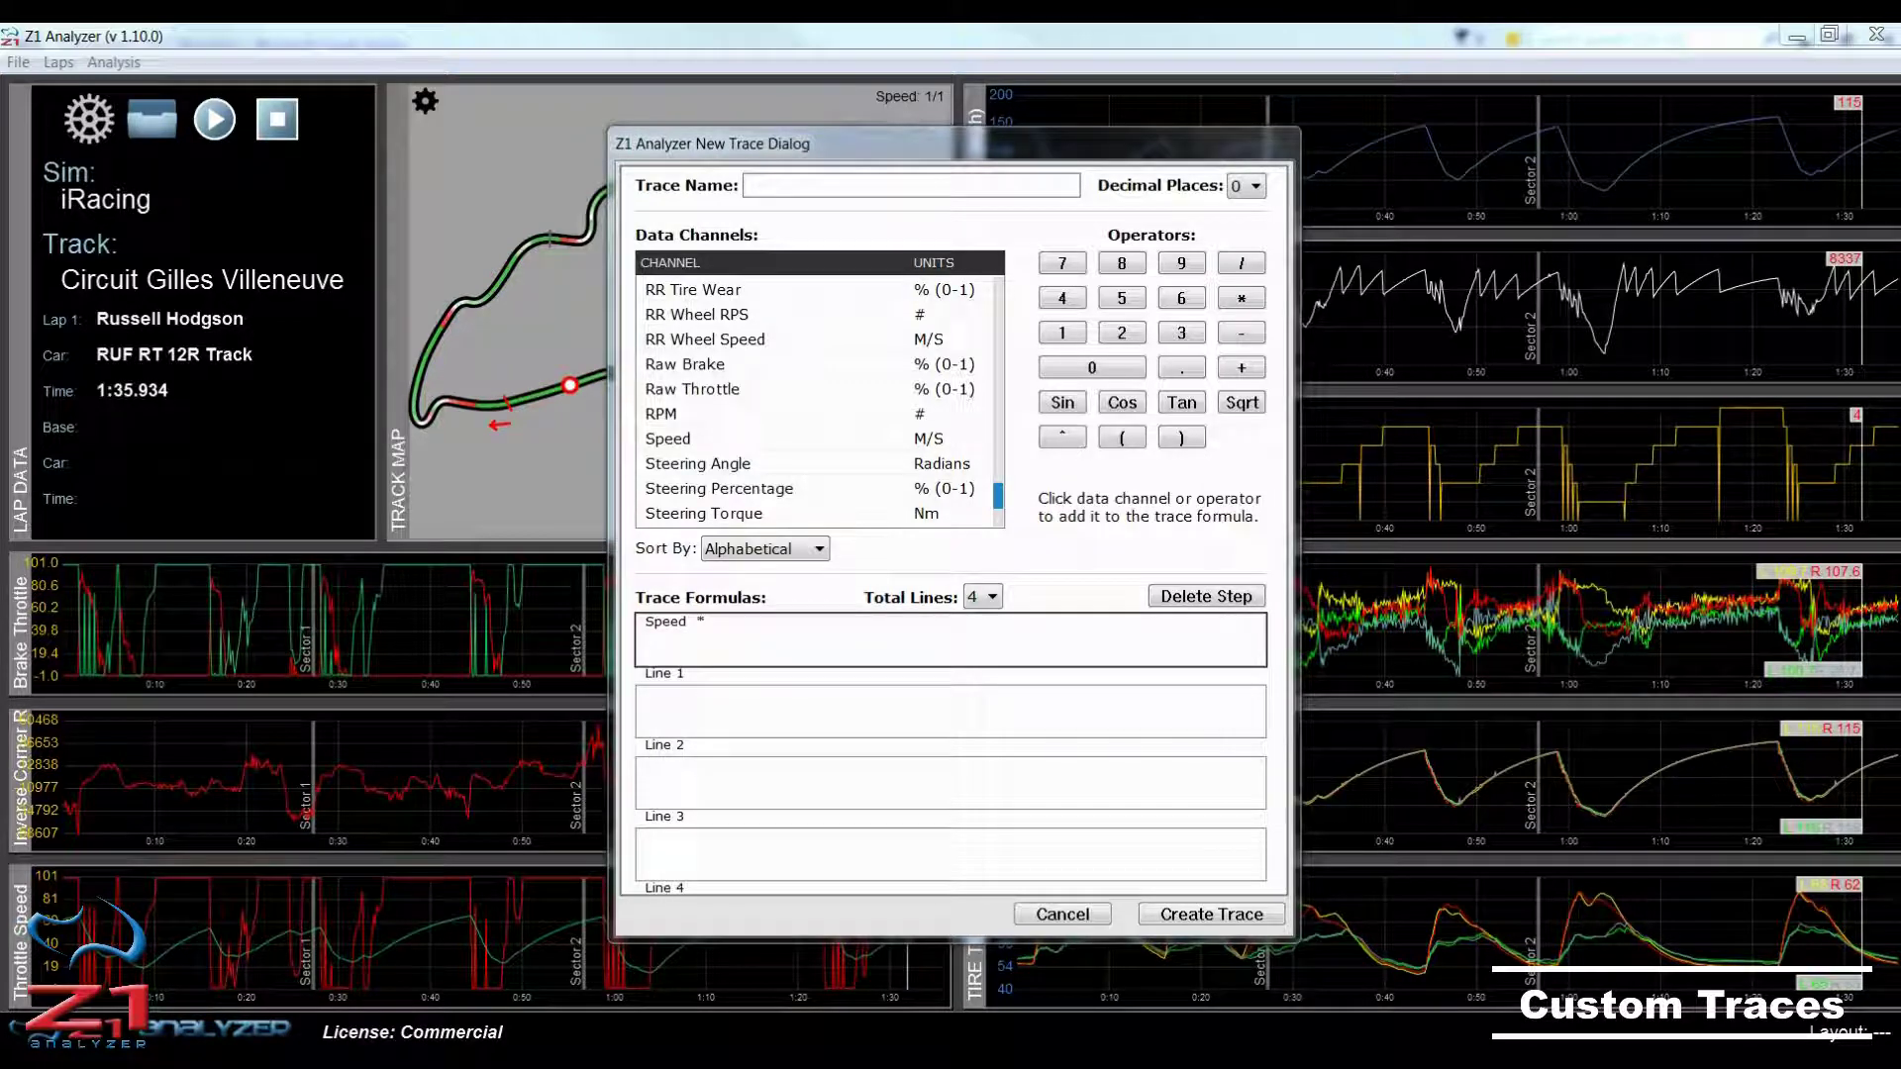
pyautogui.click(832, 187)
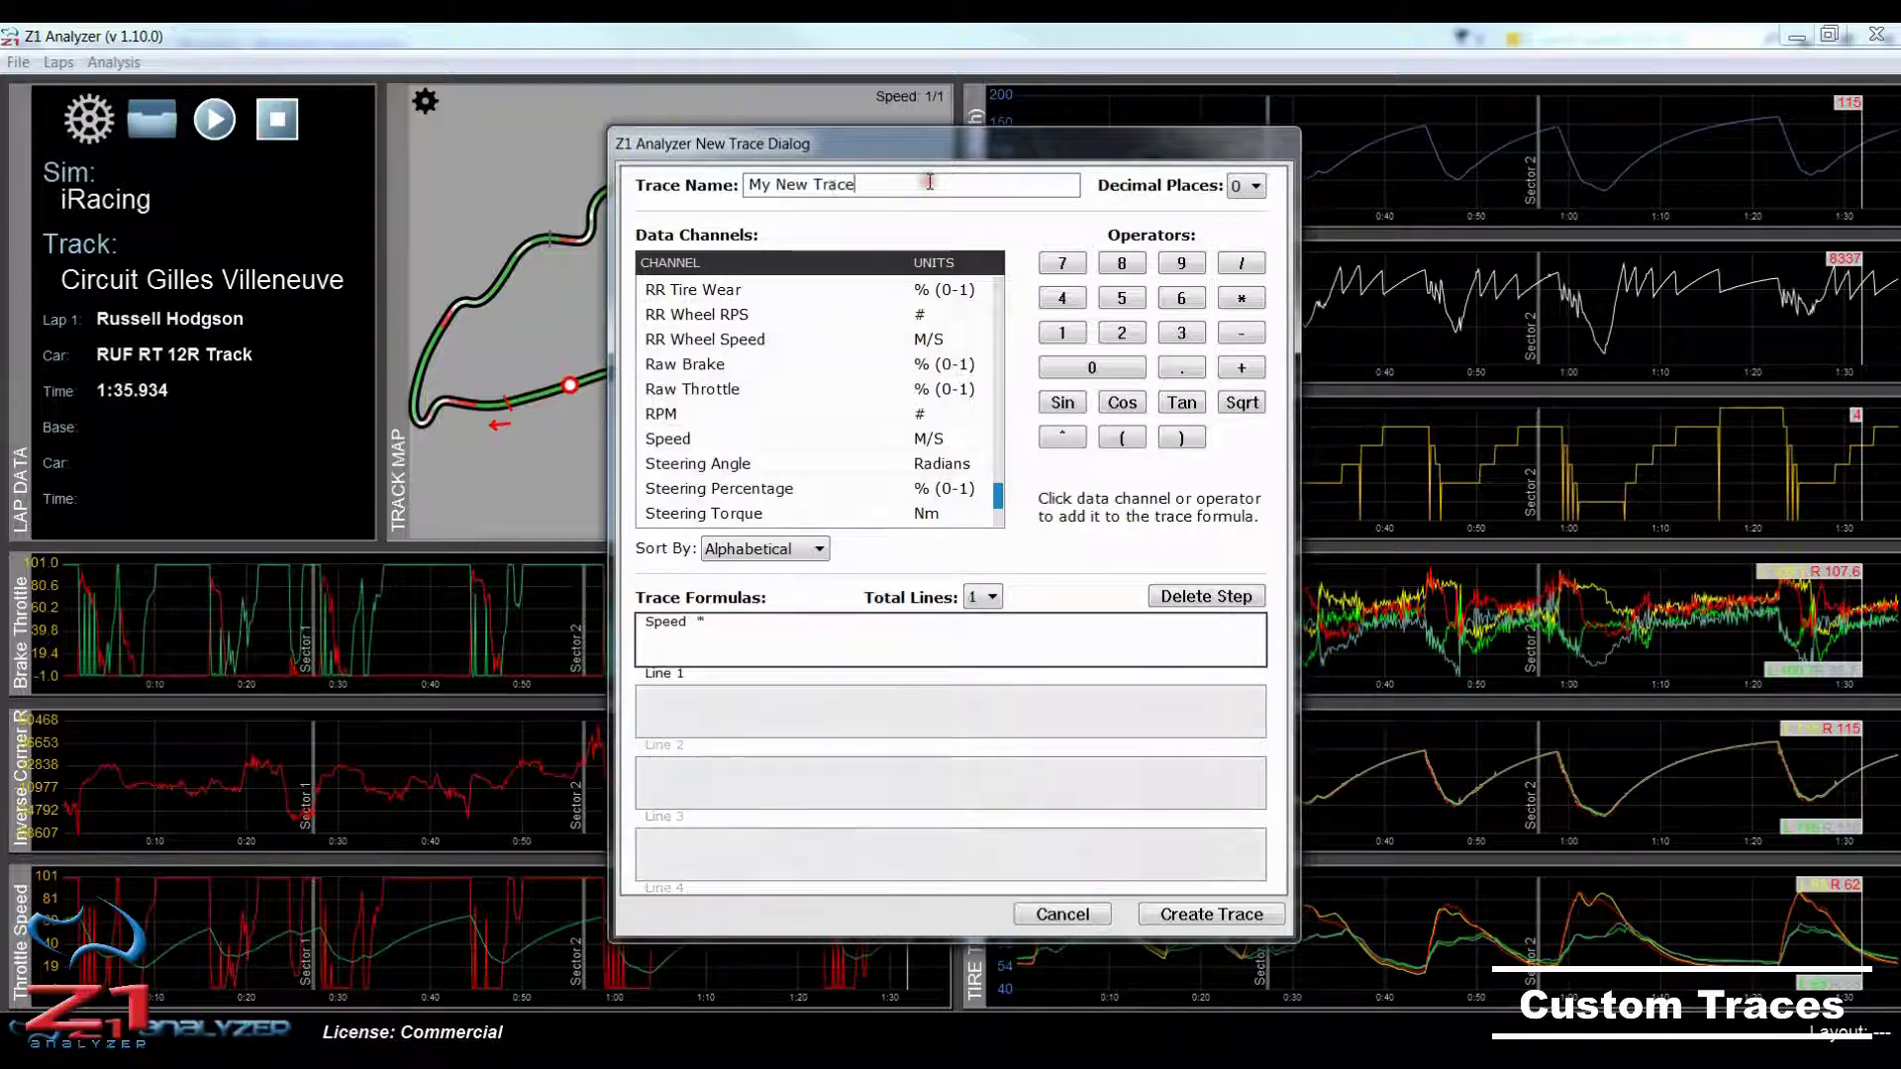
# - Dismiss the parse error, append 2.23694 to make 'Speed * 2.23694', and create the trace
pyautogui.click(1181, 916)
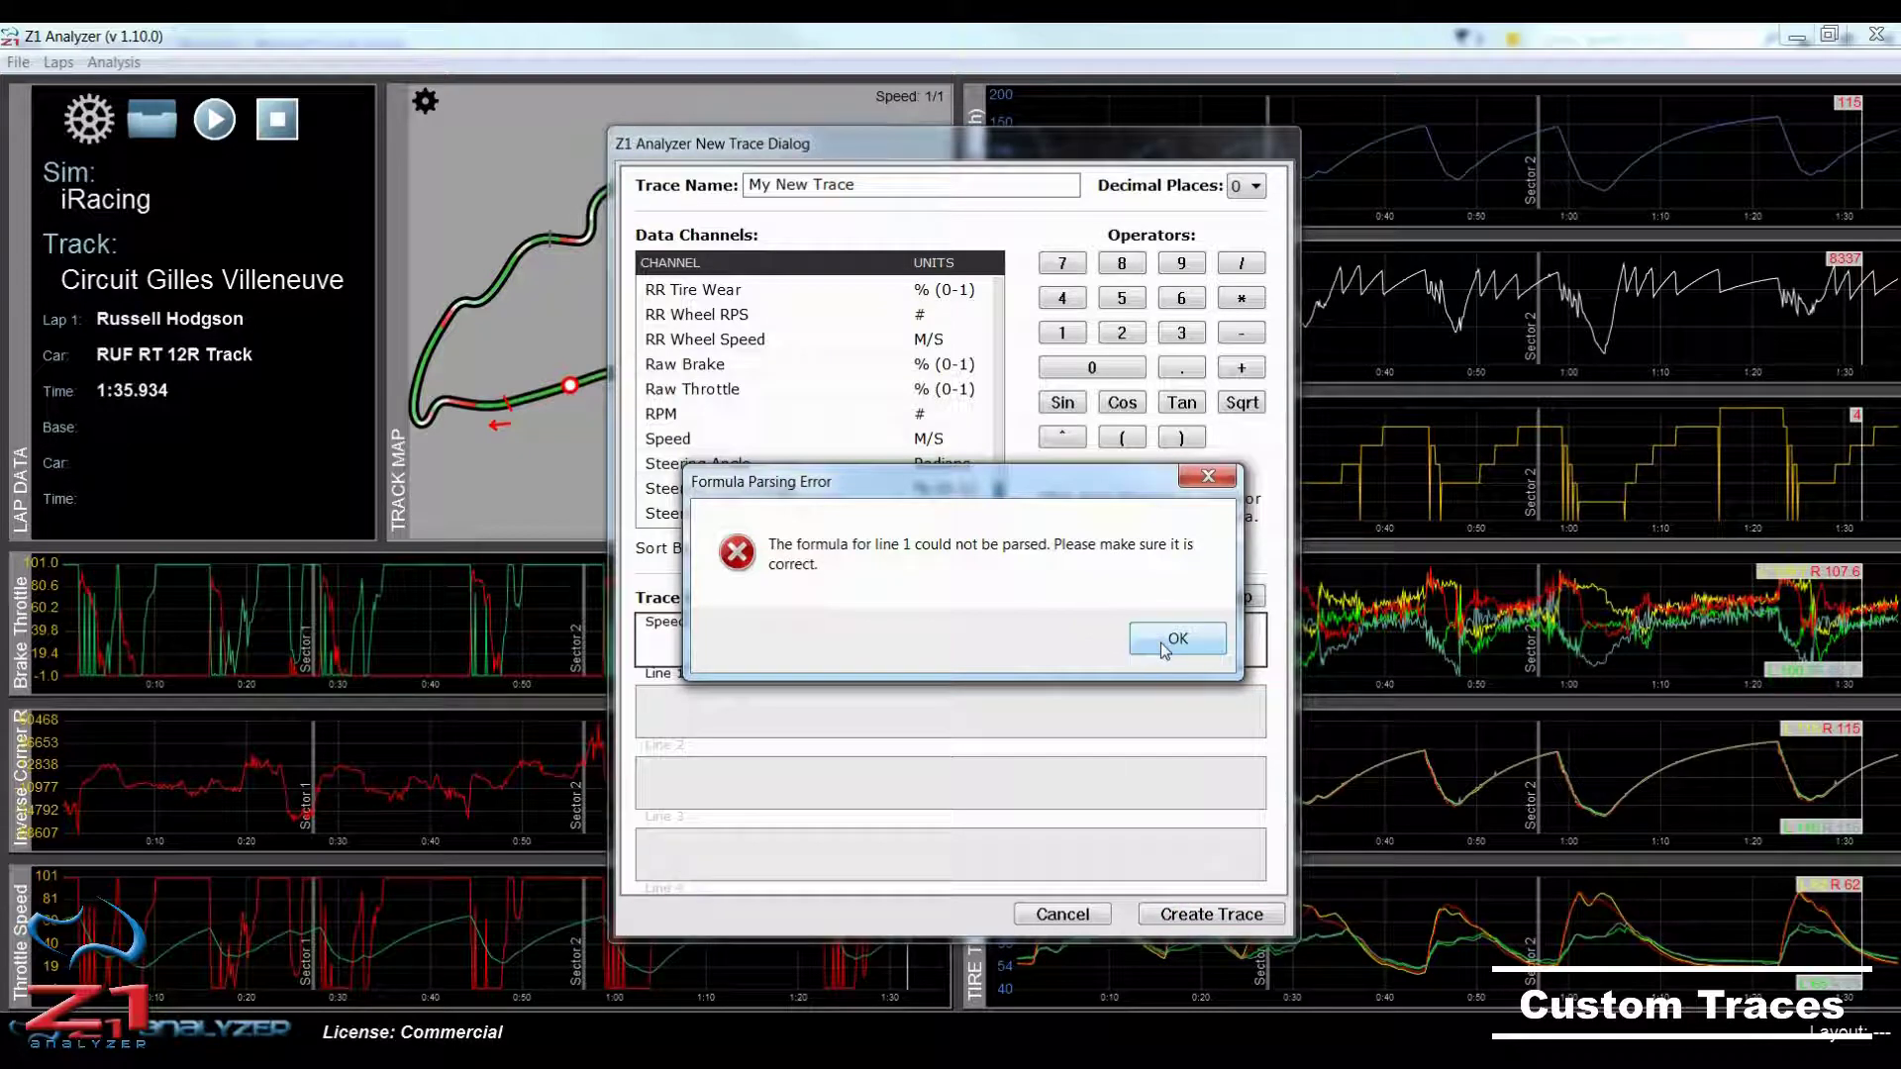
pyautogui.click(1164, 648)
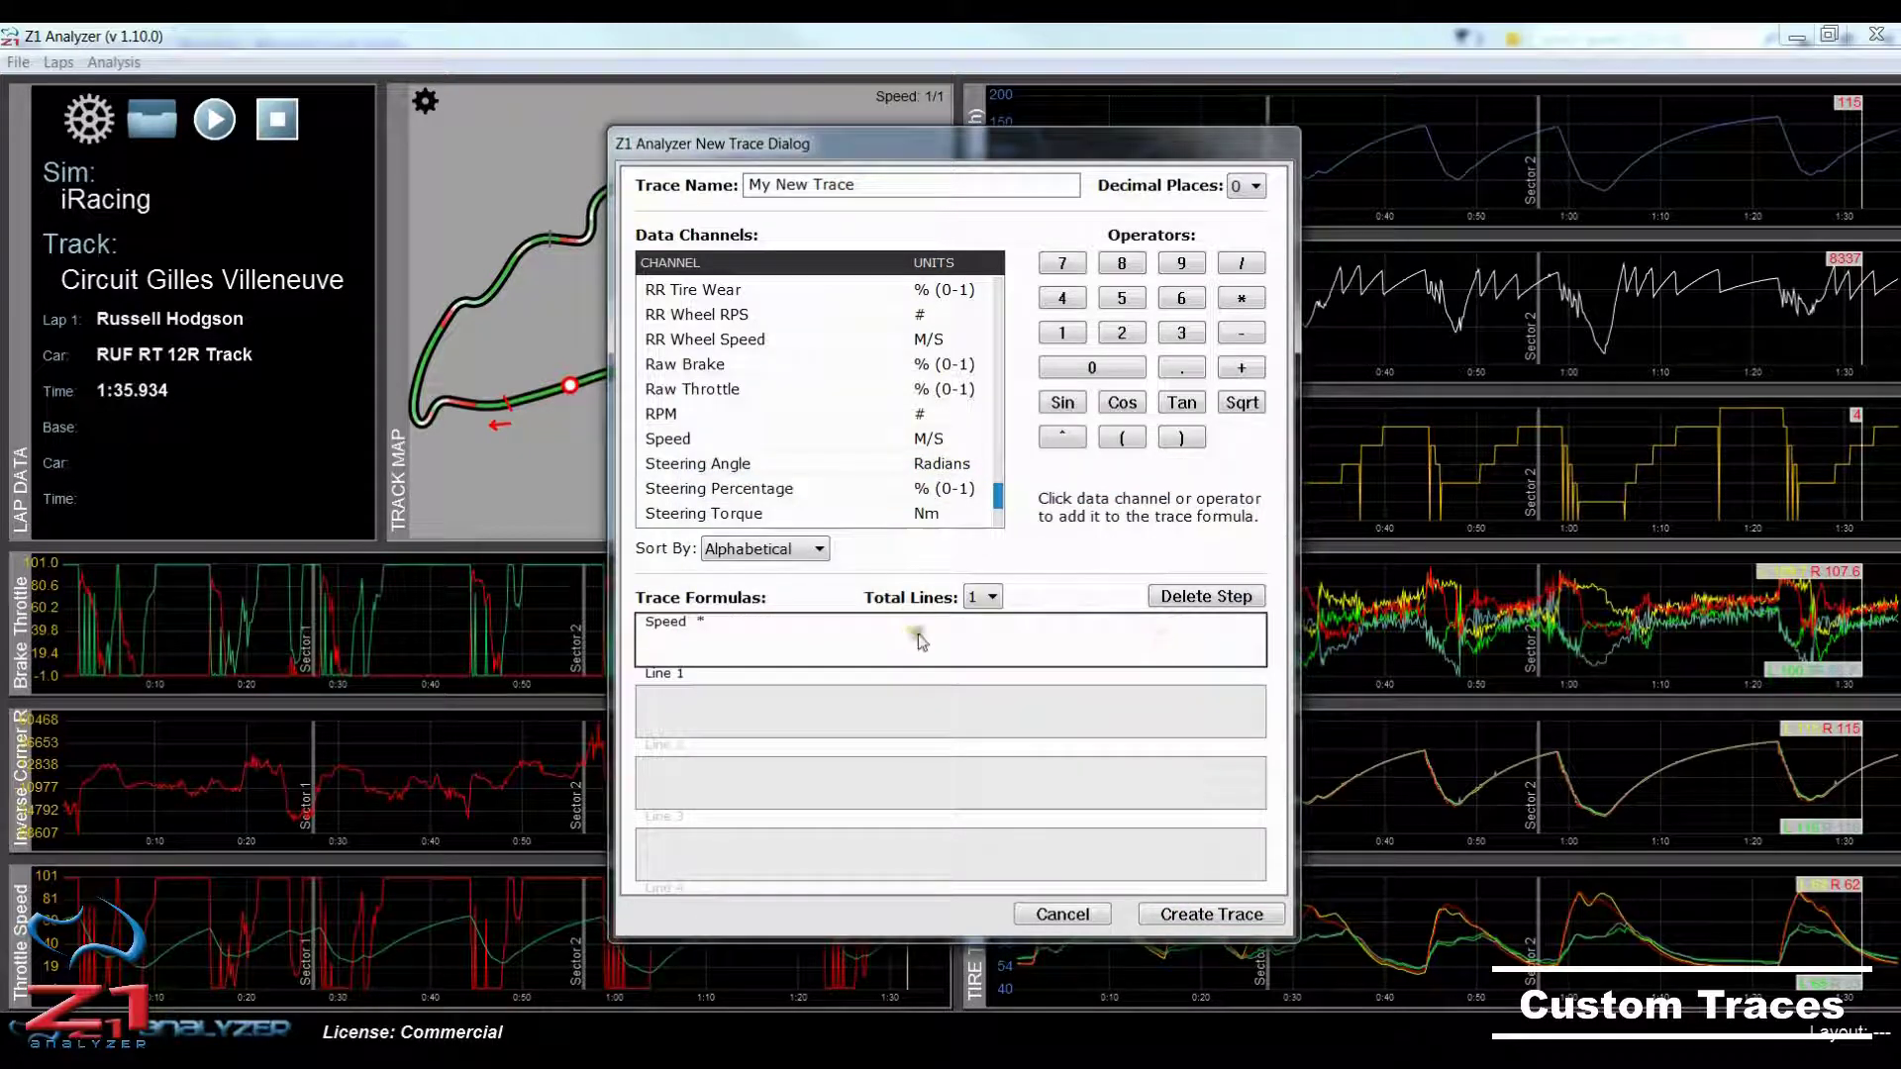
pyautogui.click(1122, 334)
pyautogui.click(1183, 368)
pyautogui.click(1129, 336)
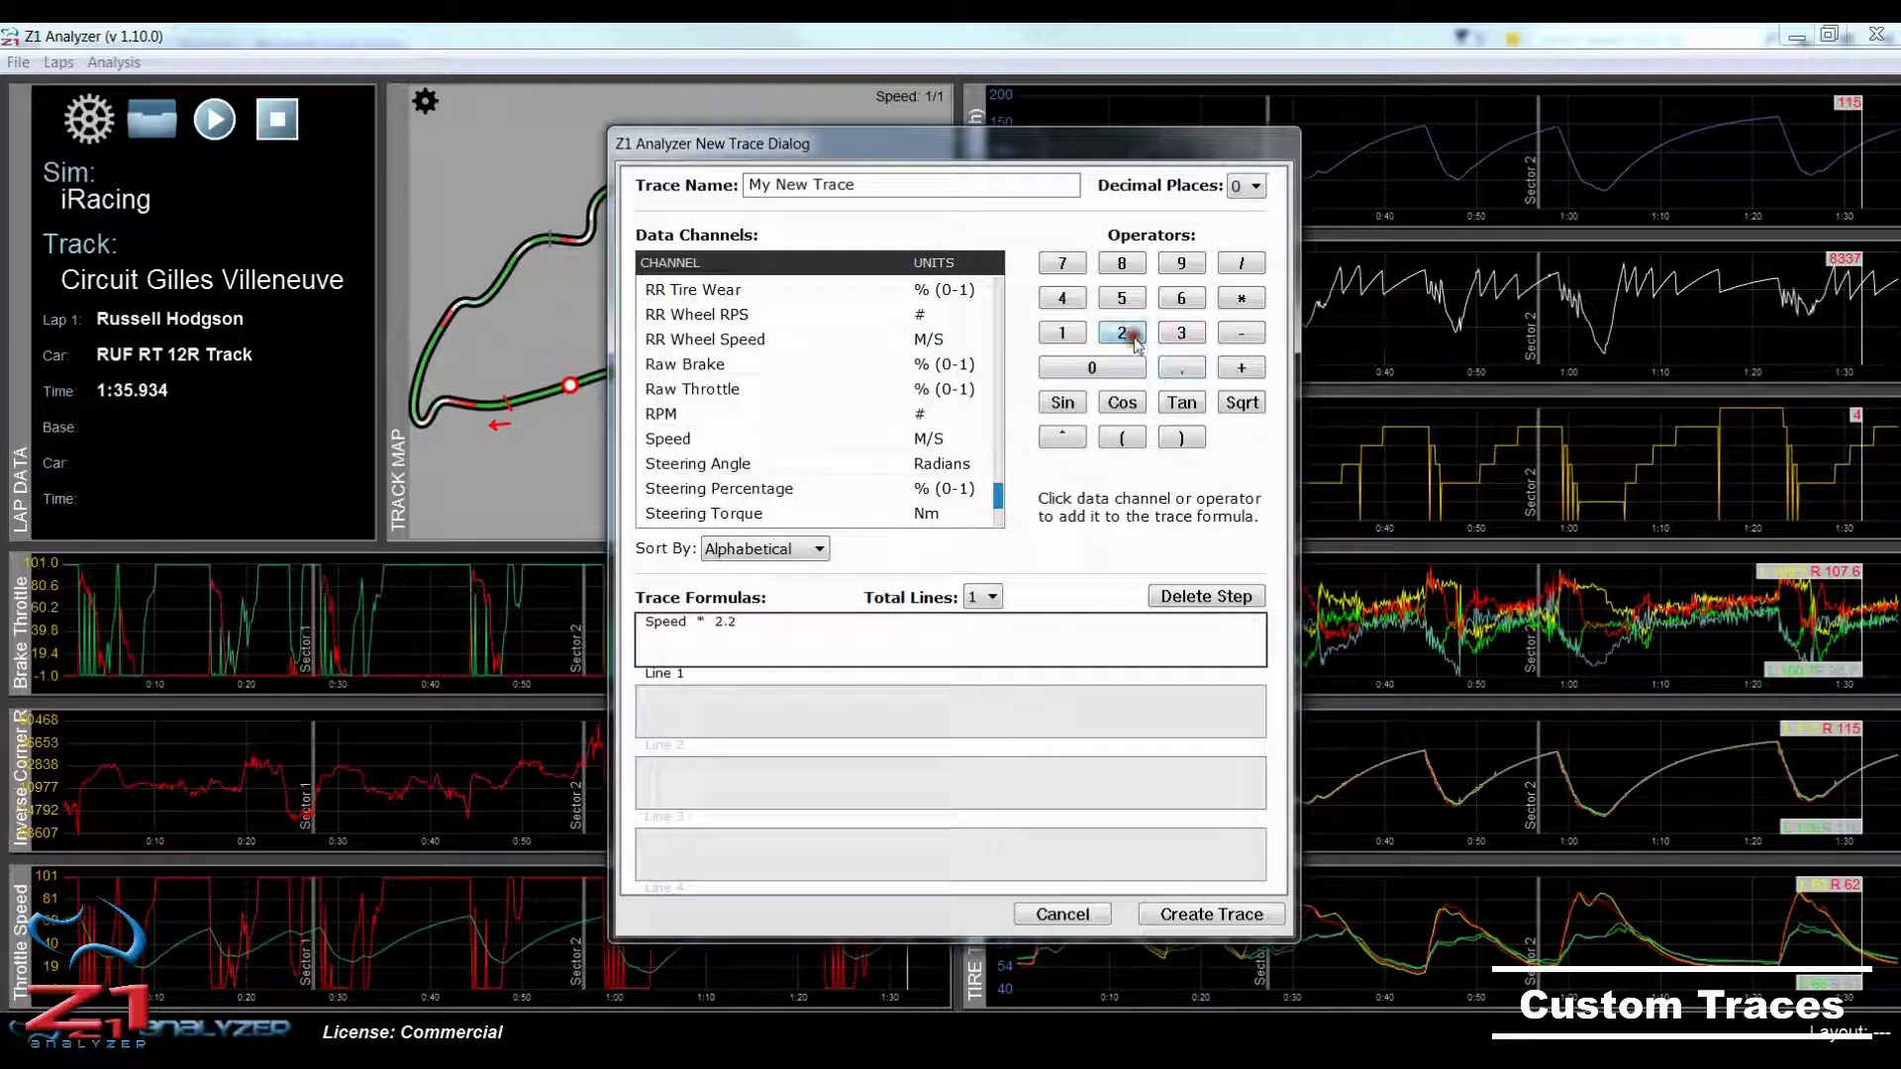
pyautogui.click(1181, 335)
pyautogui.click(1181, 300)
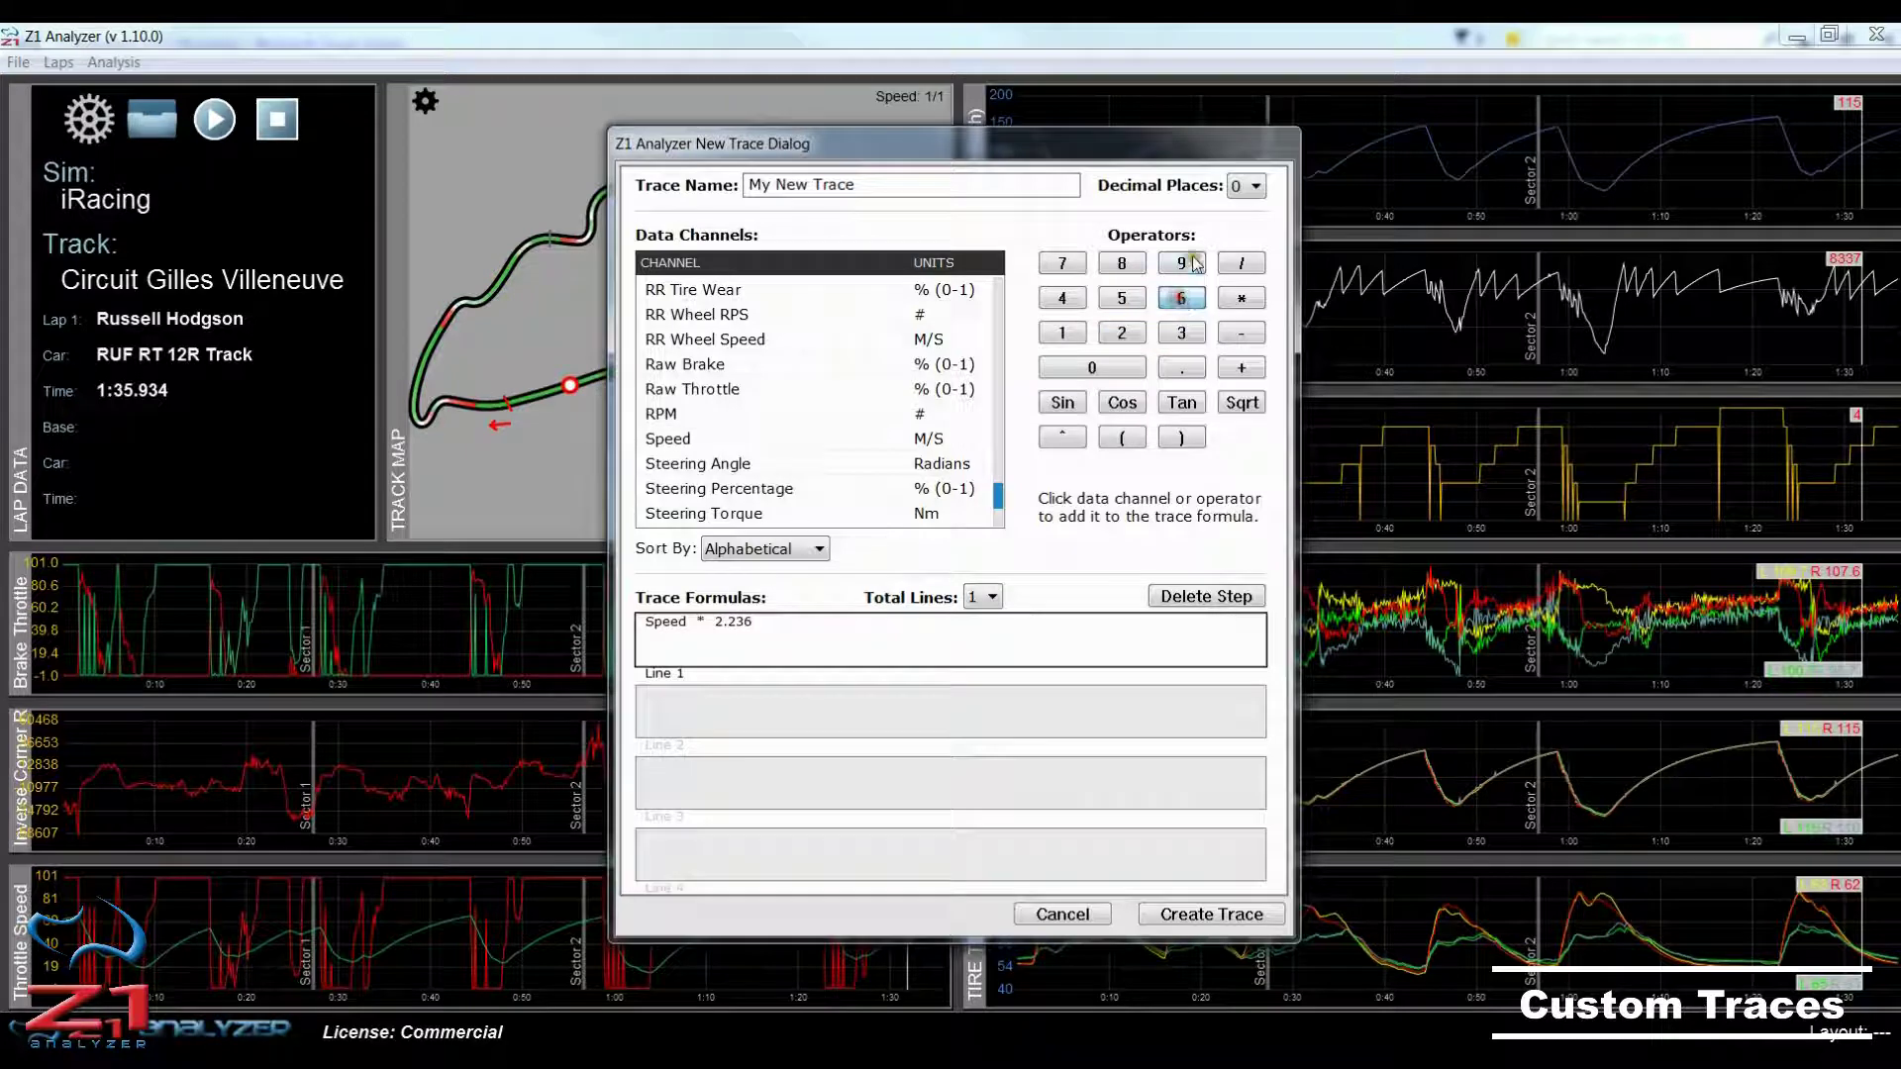
pyautogui.click(1181, 263)
pyautogui.click(1062, 298)
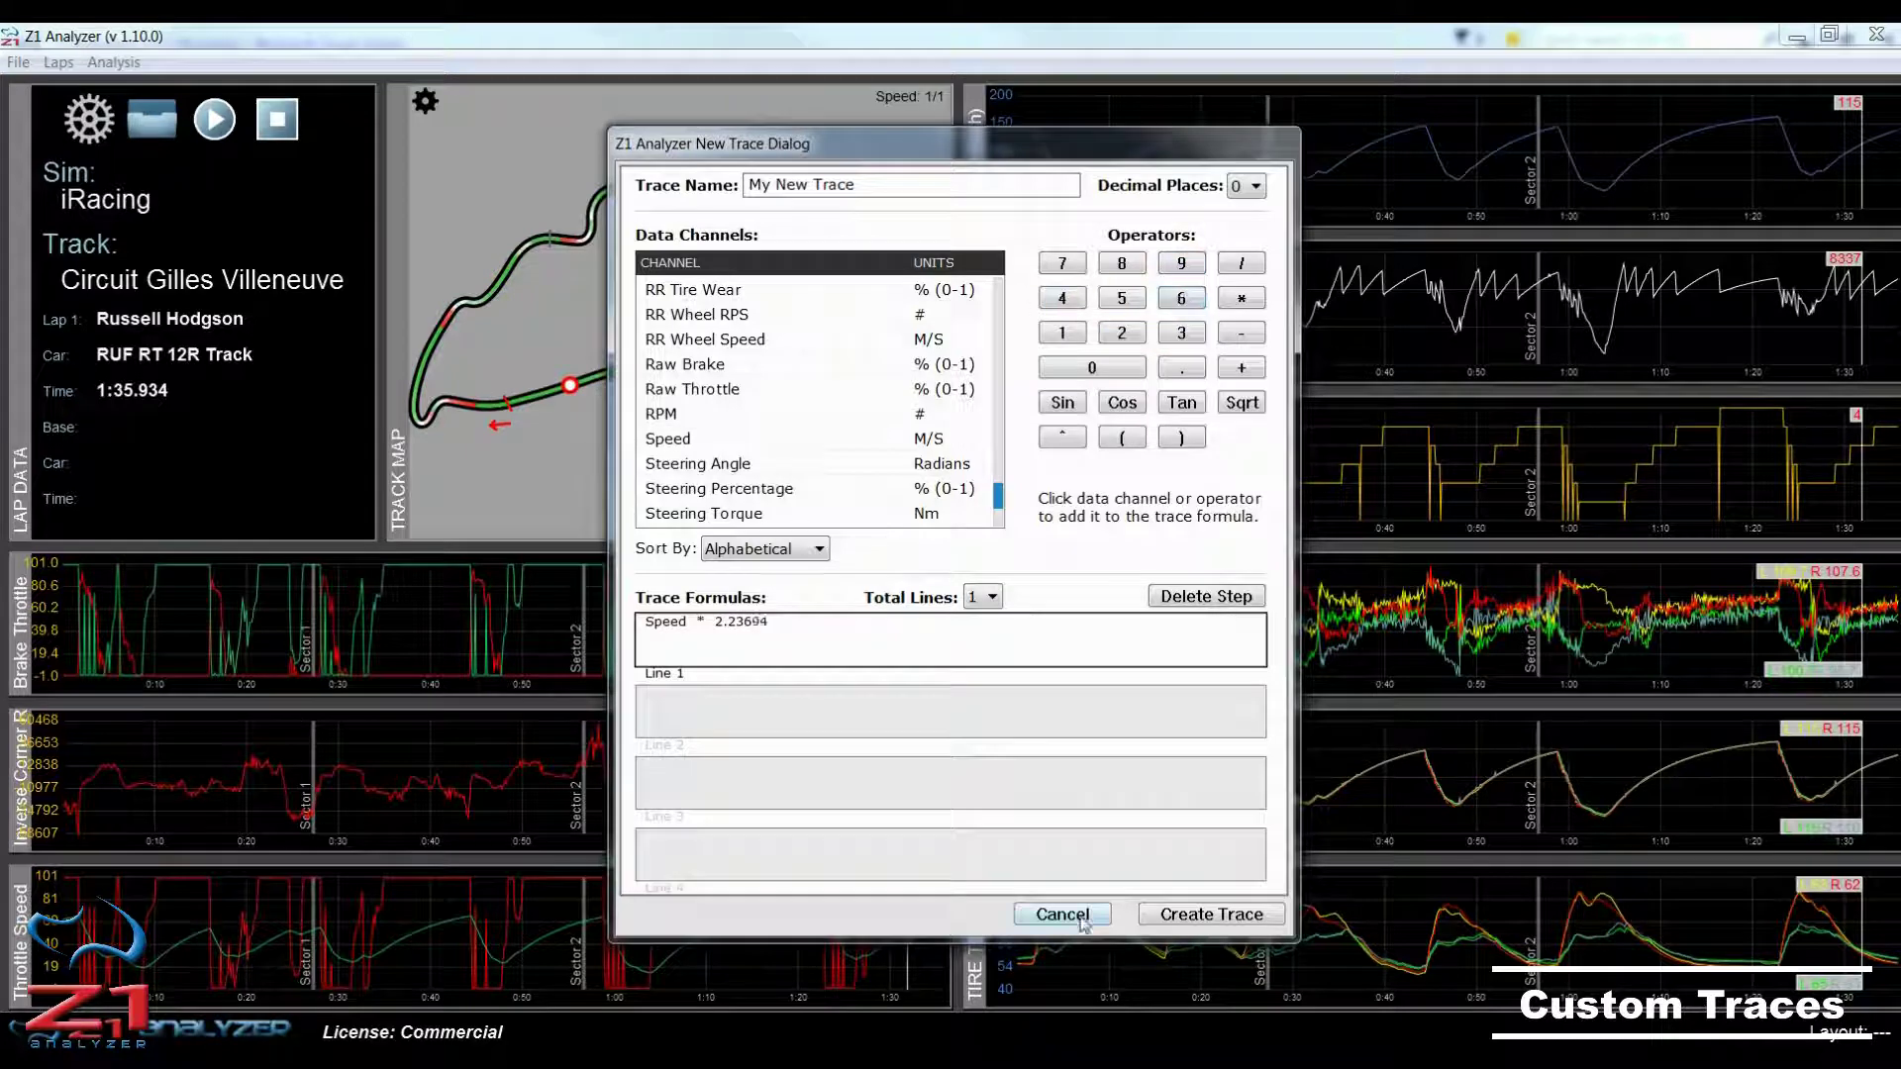
pyautogui.click(1173, 916)
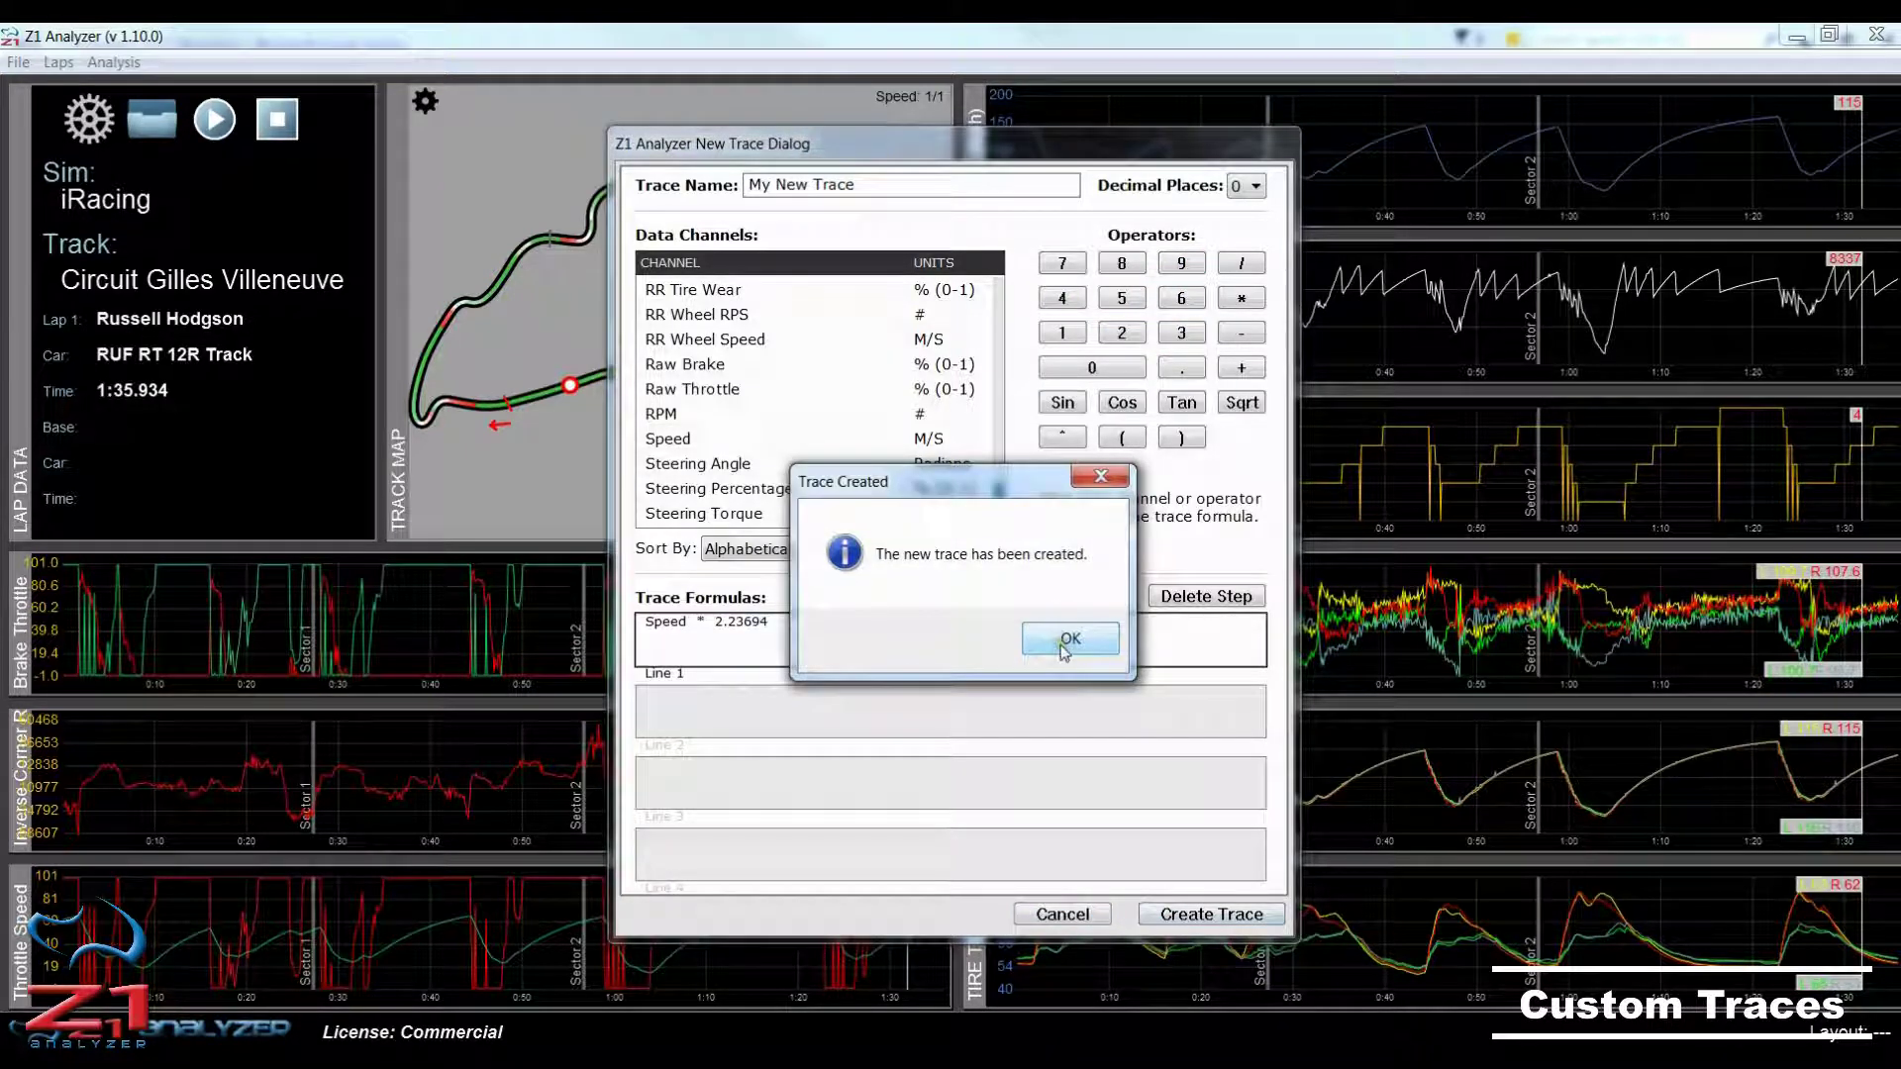
pyautogui.click(1065, 644)
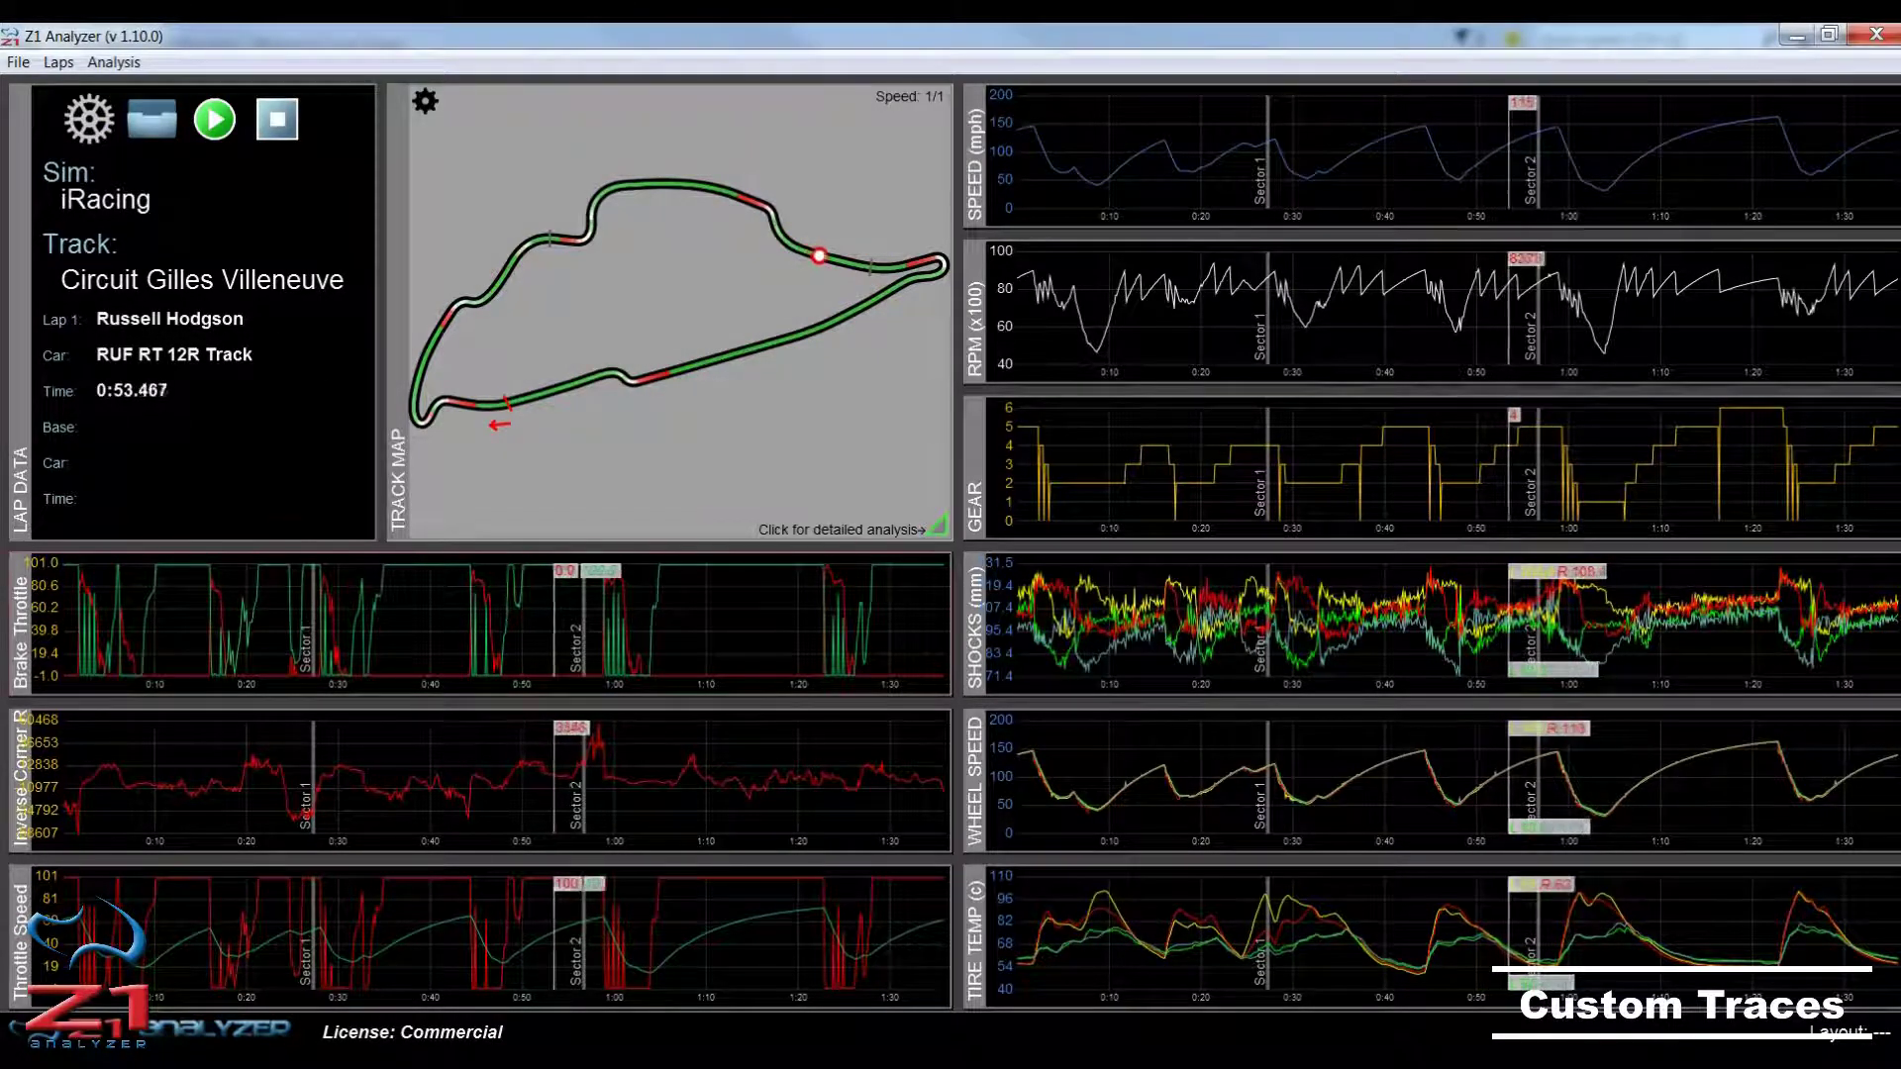
# - Show My New Trace in the top-left graph, then open Edit Custom Traces
pyautogui.rightClick(236, 598)
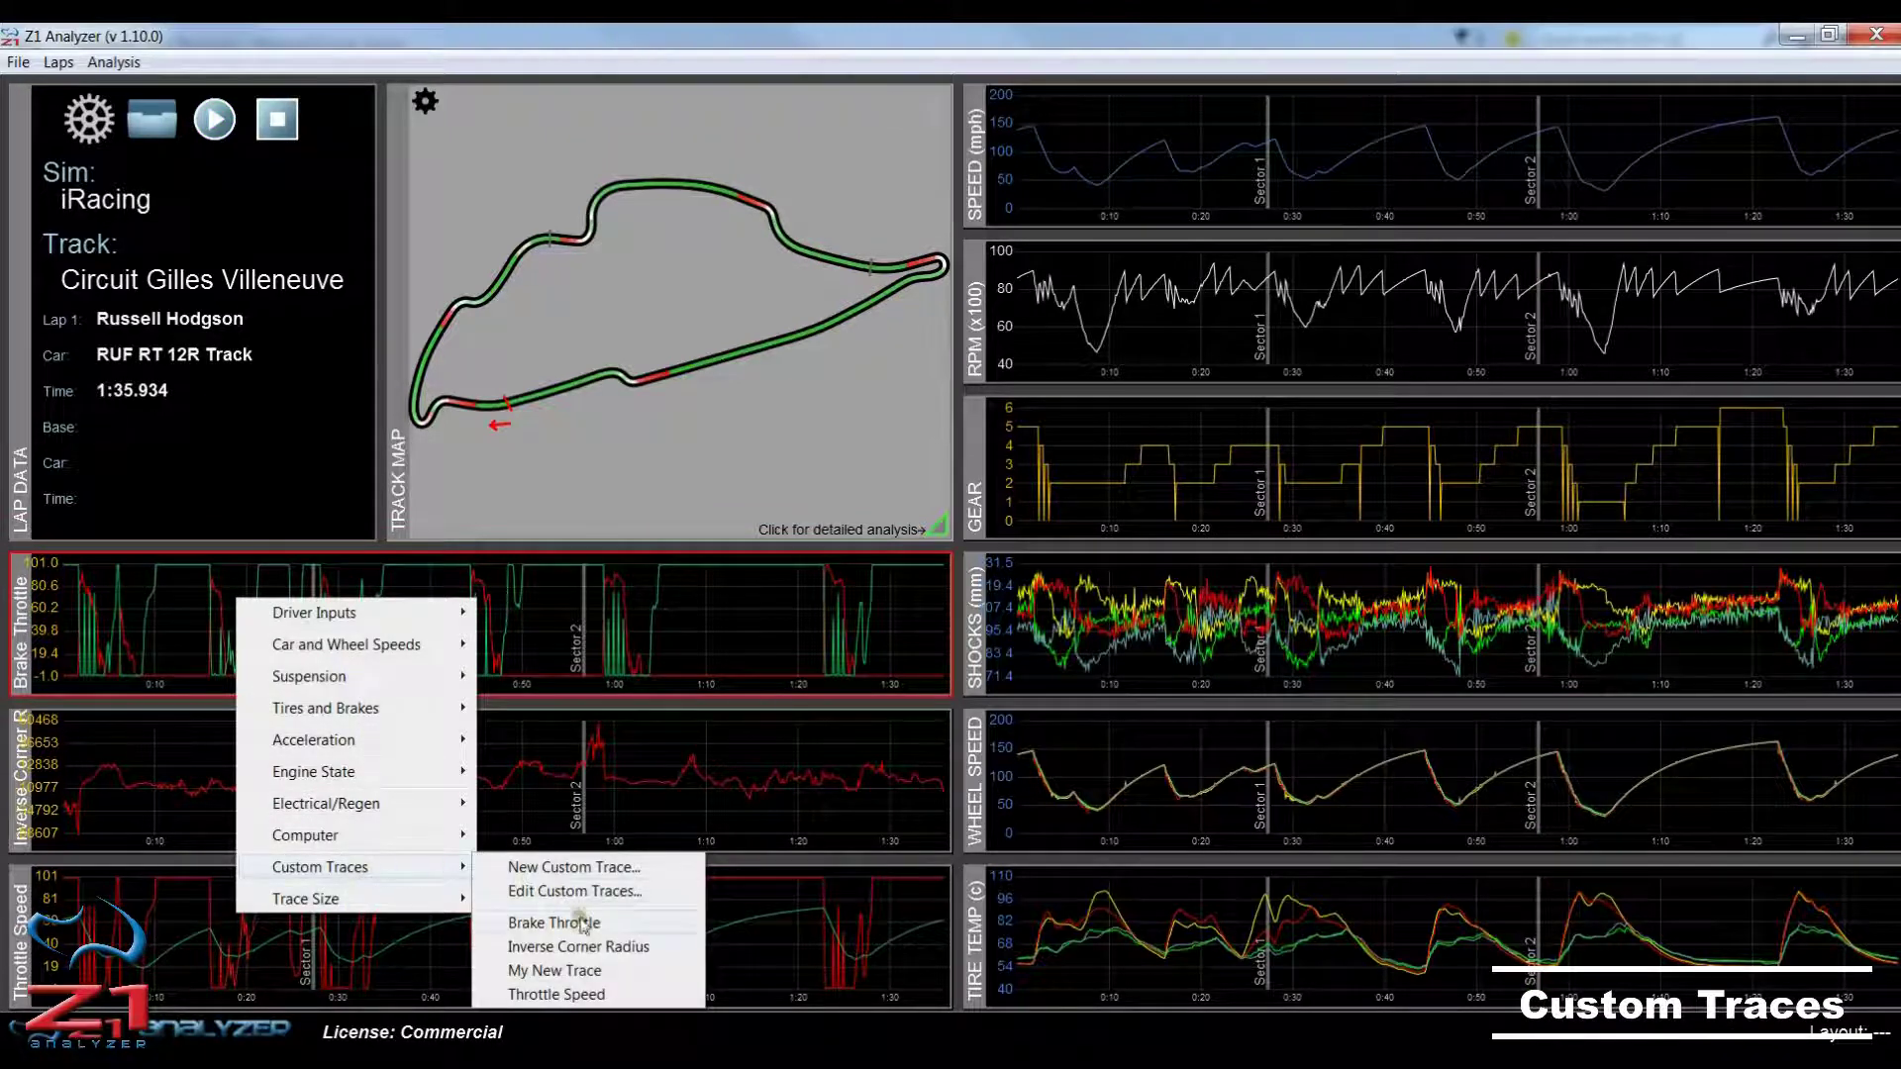
pyautogui.click(565, 971)
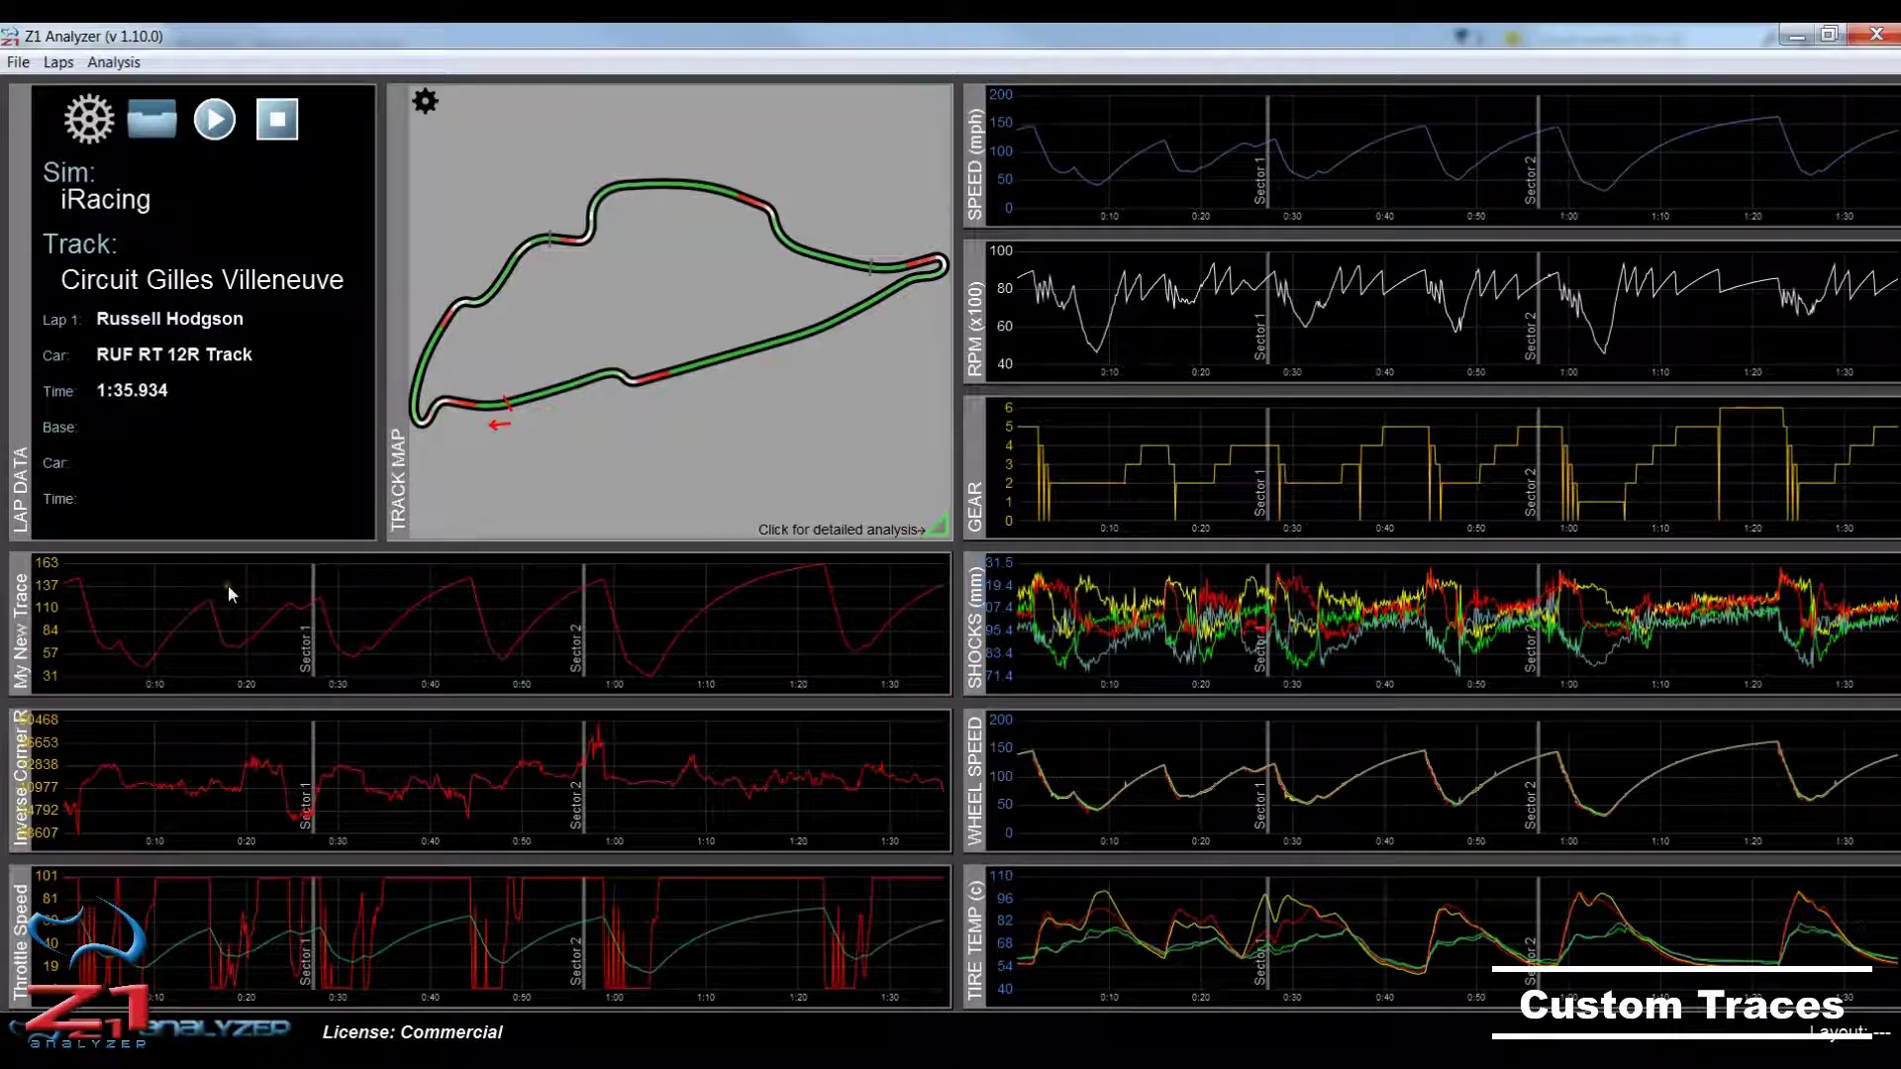
pyautogui.rightClick(295, 611)
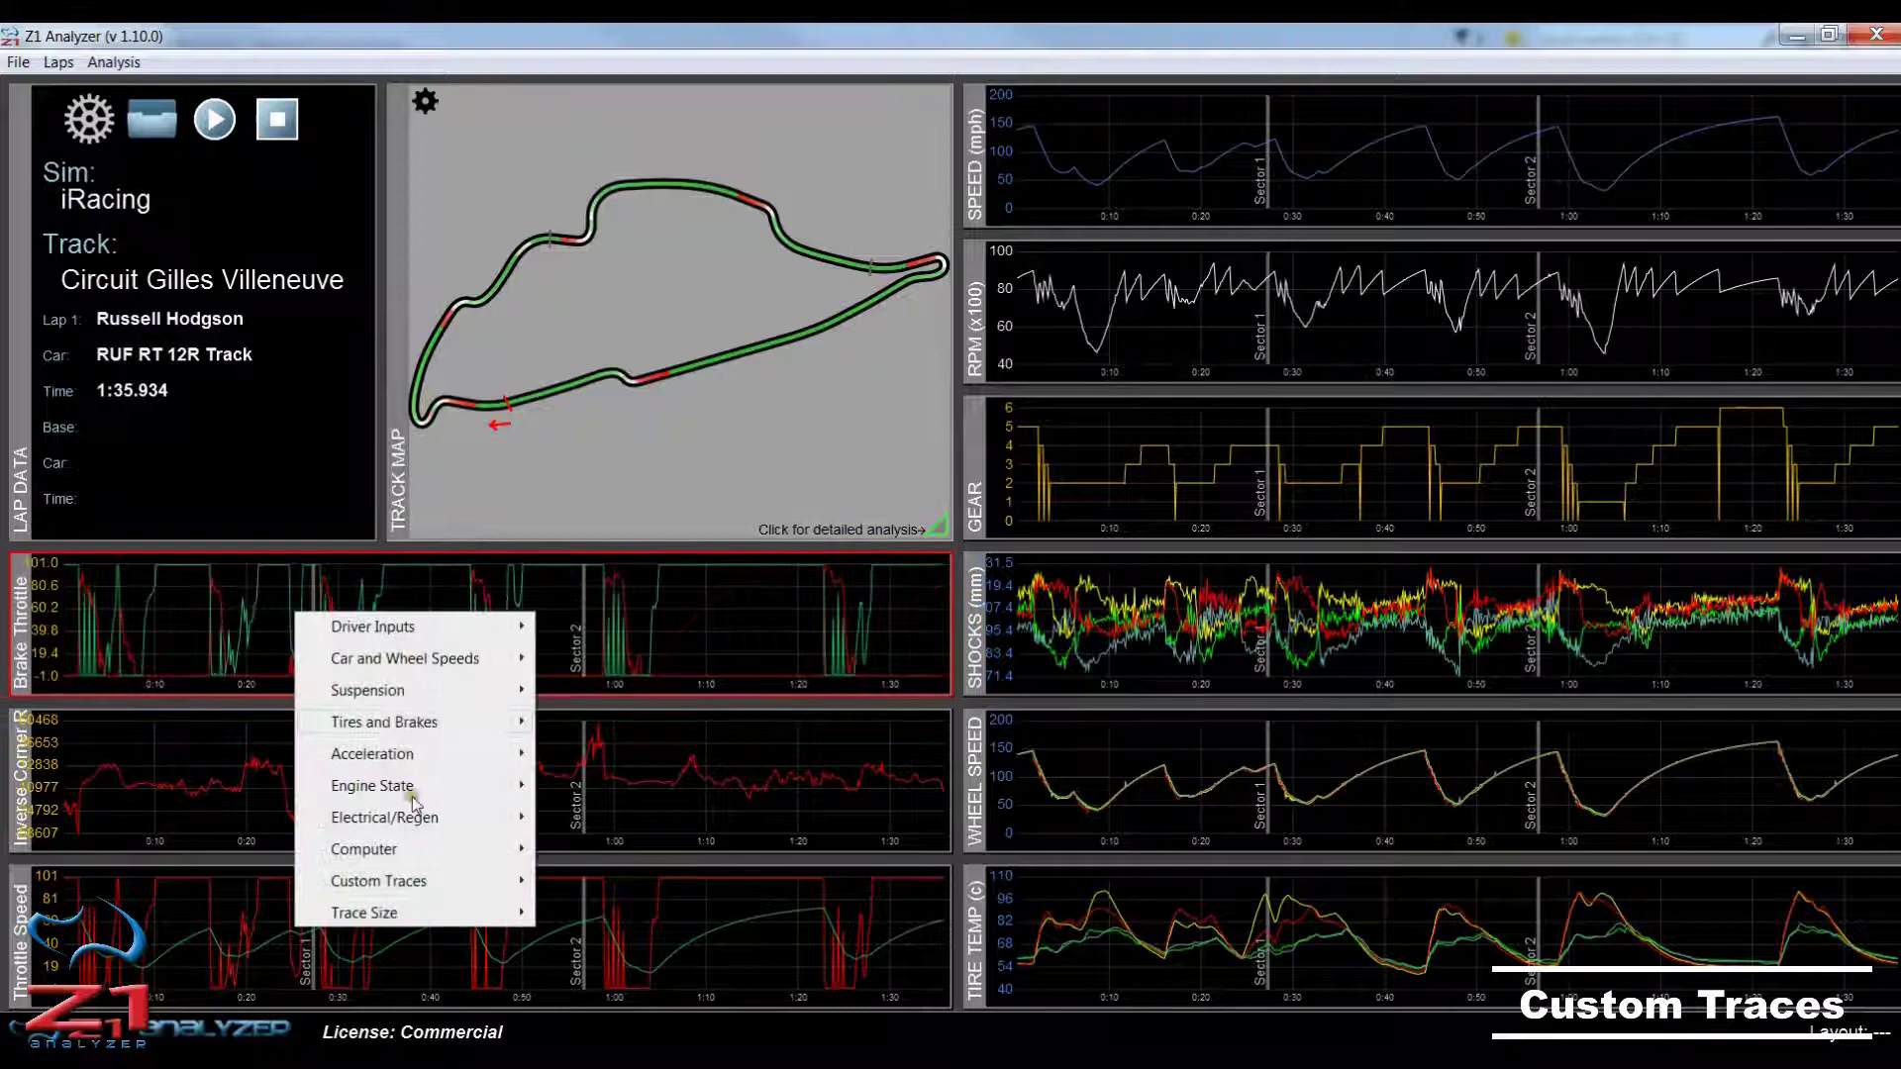
pyautogui.moveTo(416, 881)
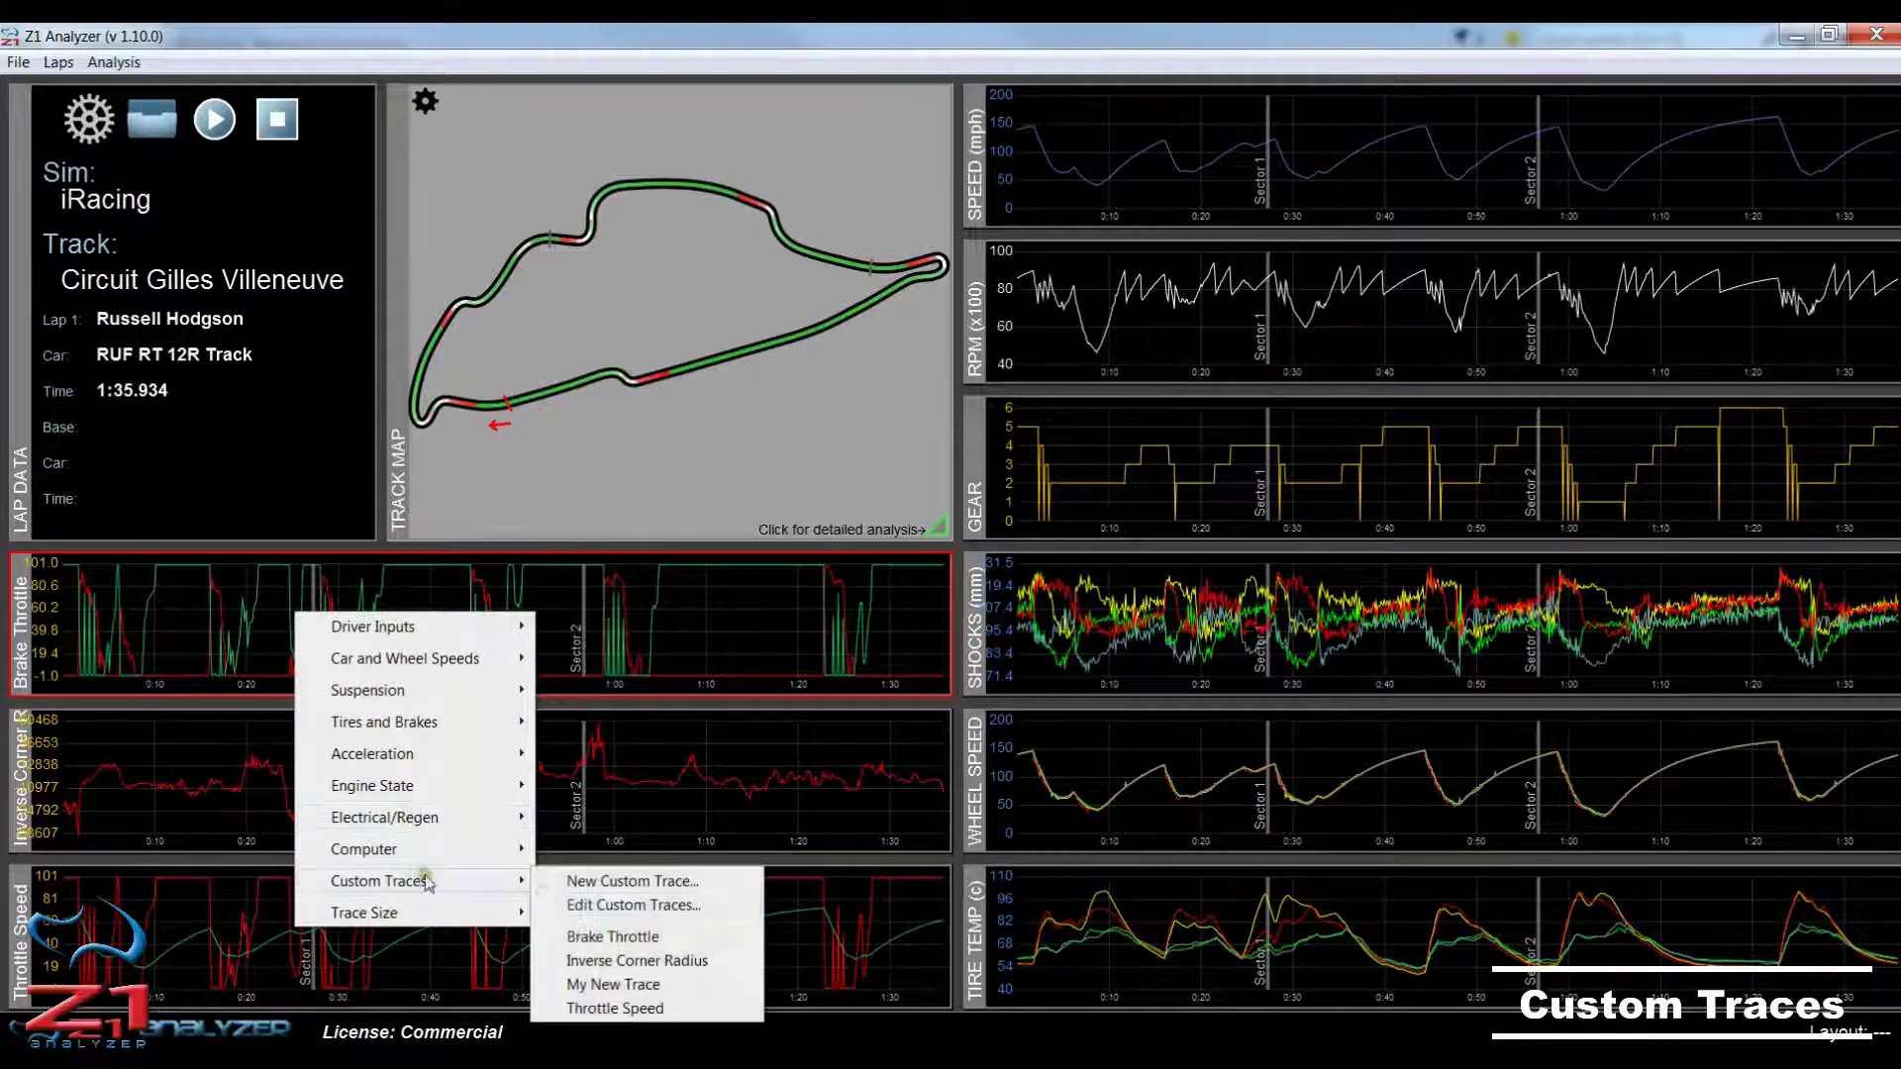
pyautogui.click(634, 904)
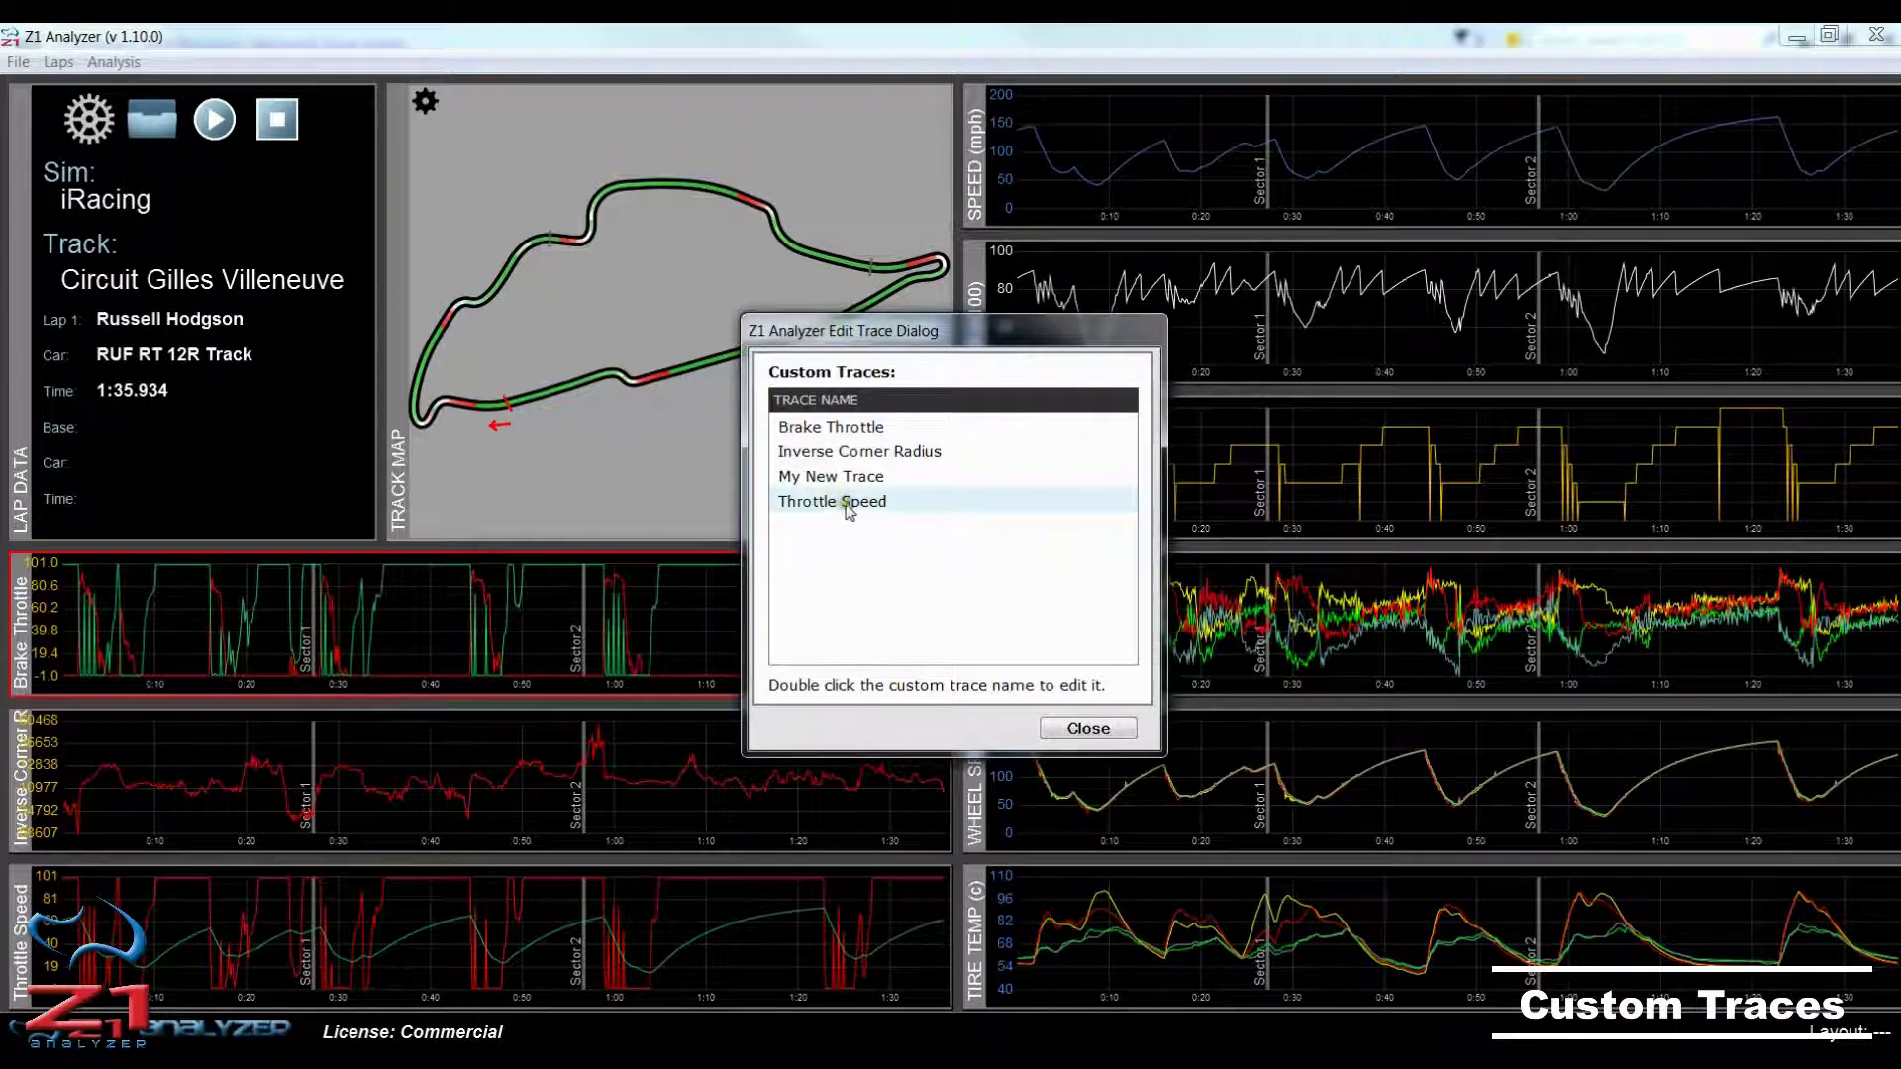
# - Open the Throttle Speed trace's formulas for review, then cancel without saving
pyautogui.doubleClick(839, 500)
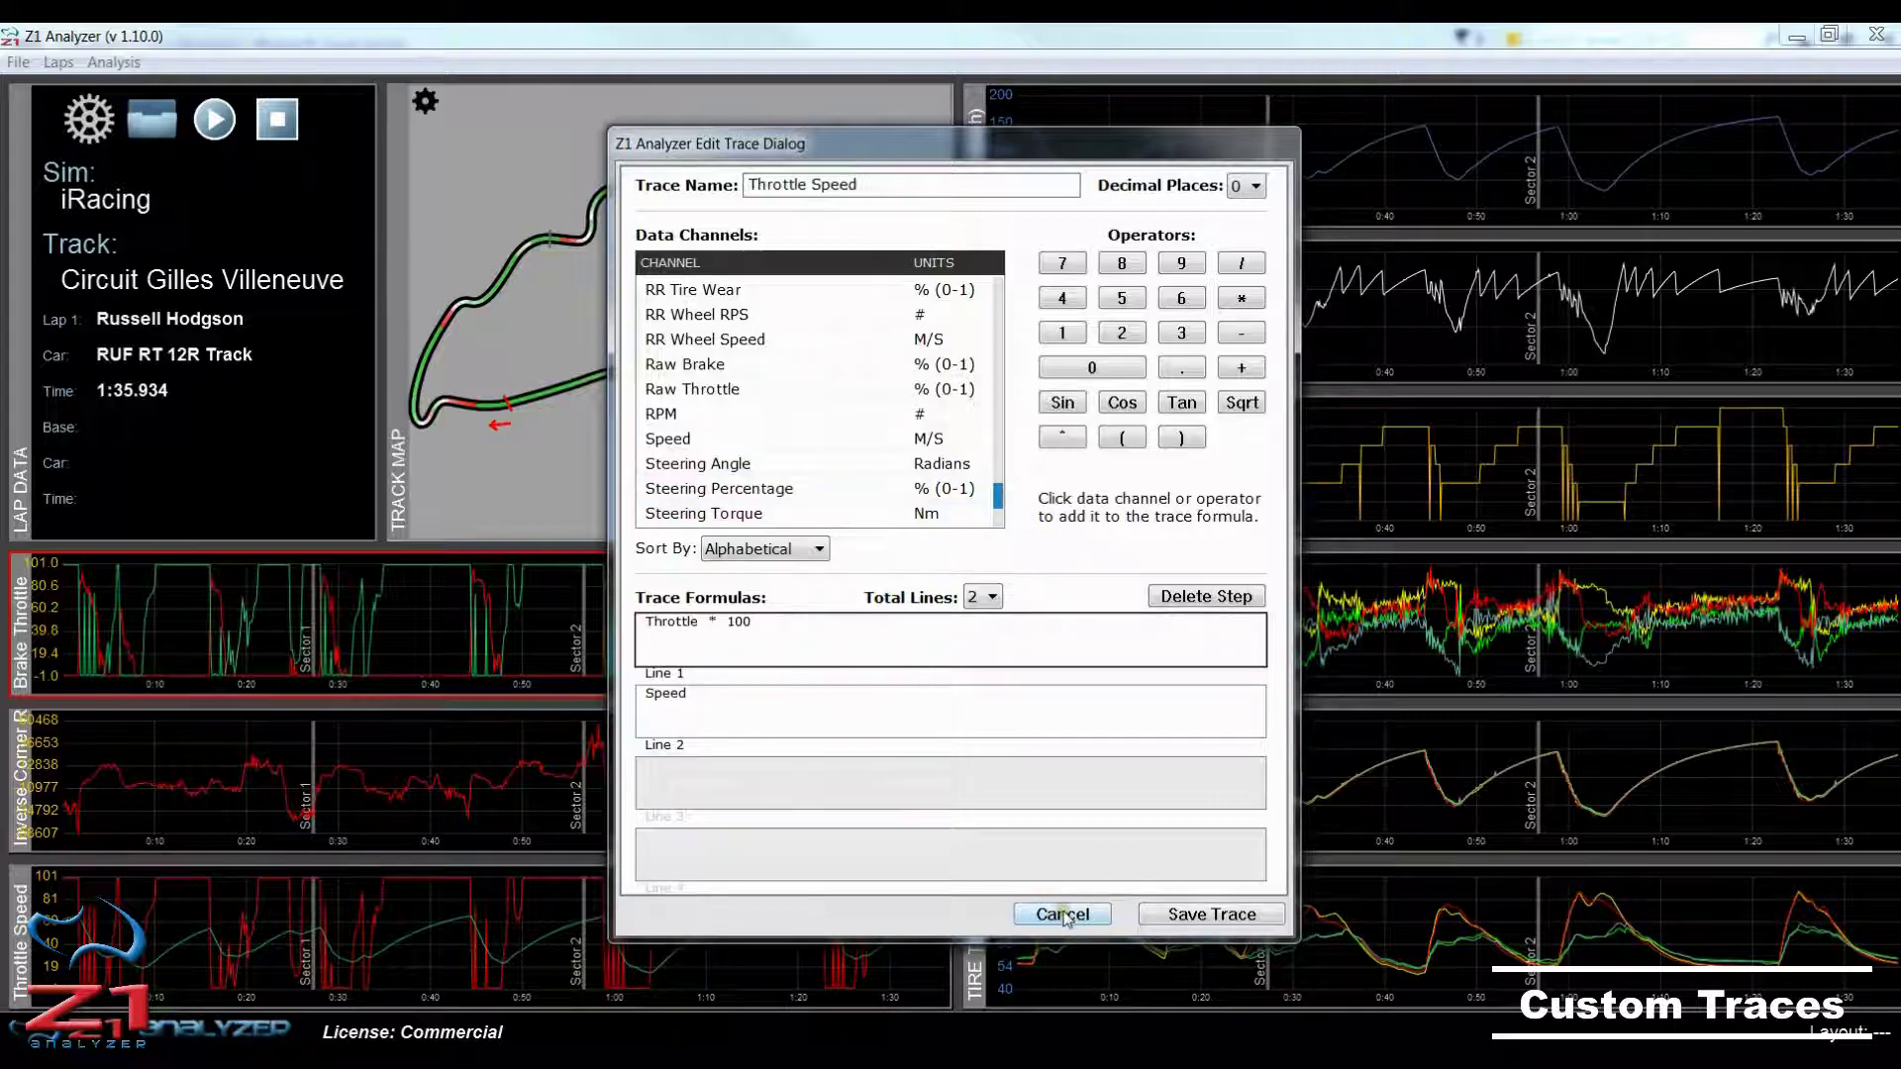
pyautogui.click(1063, 915)
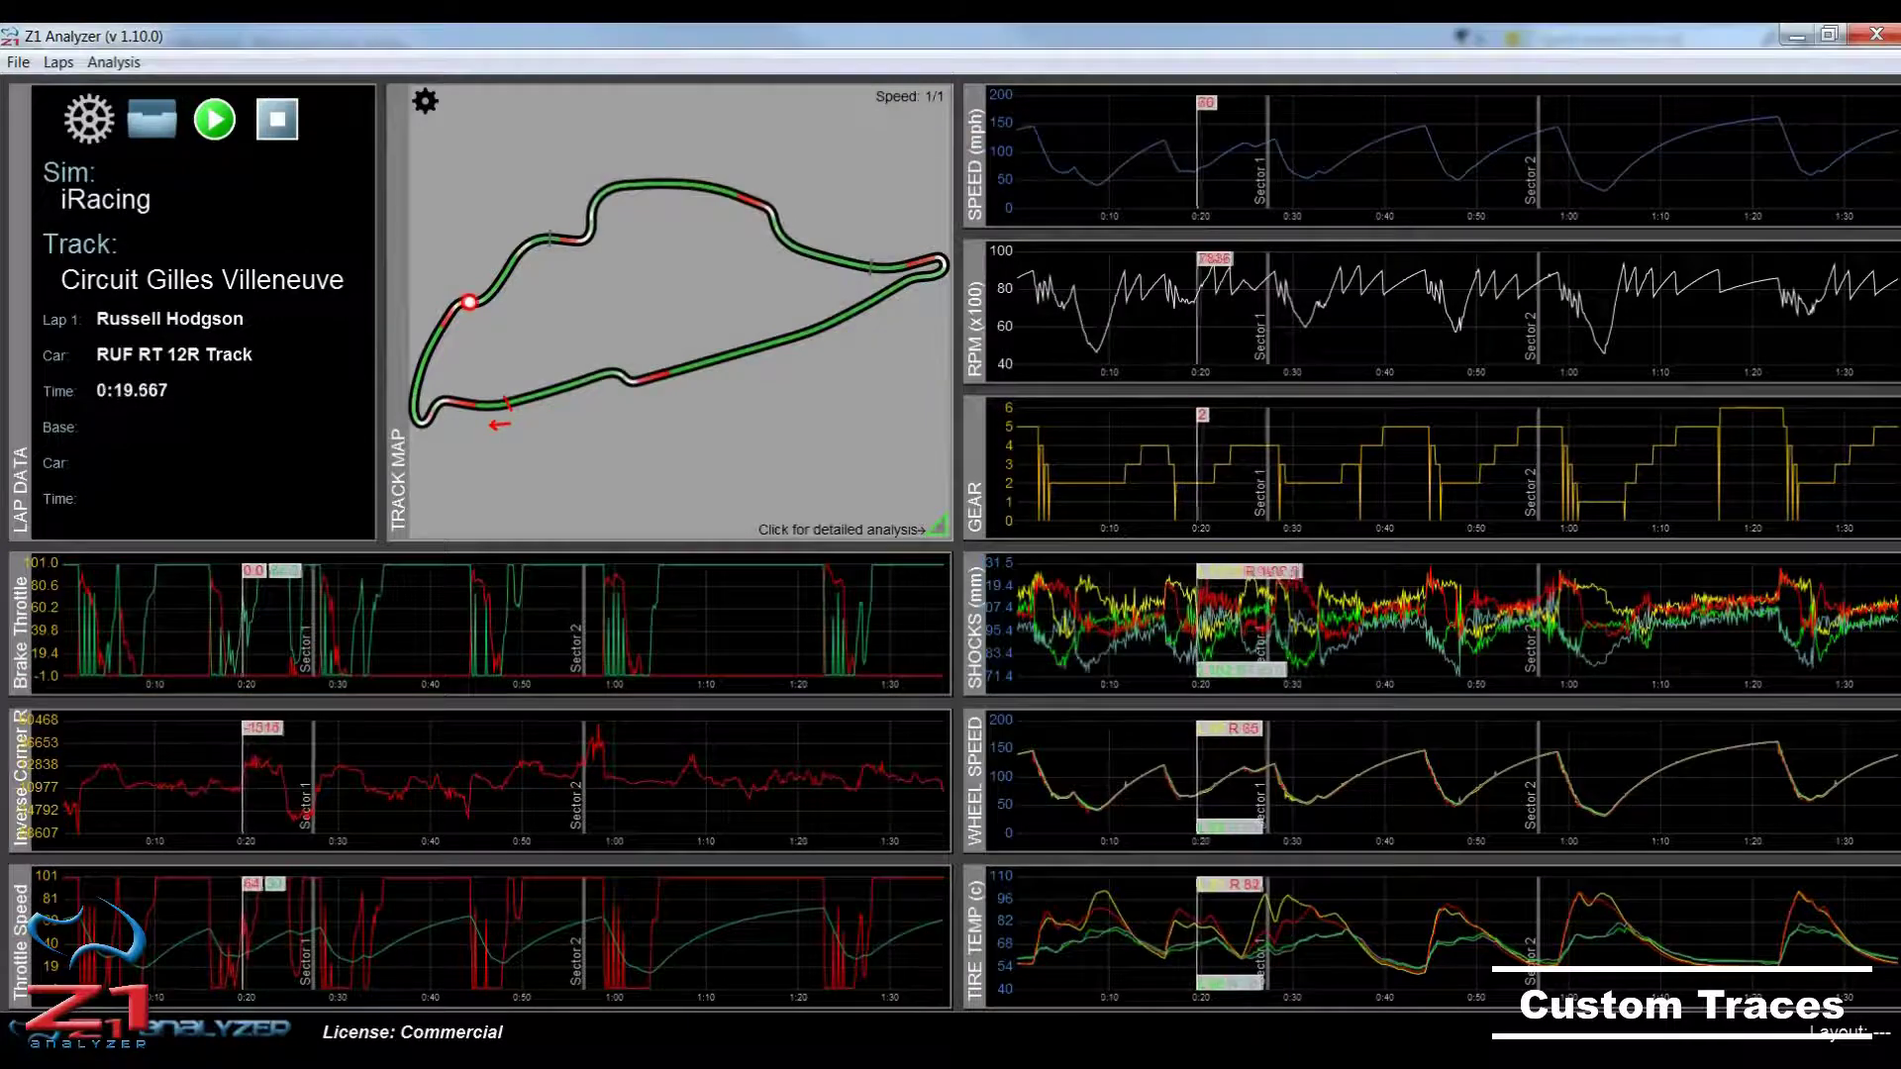